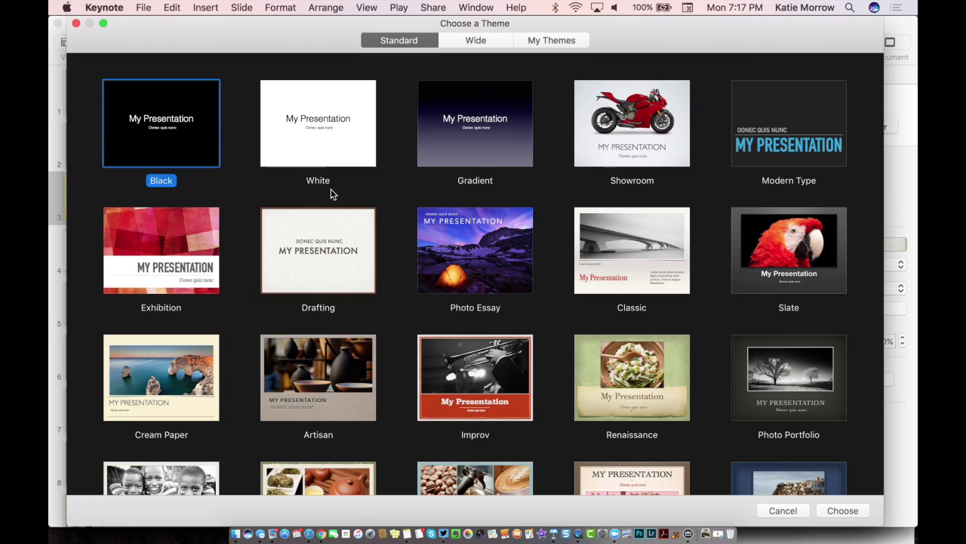
Create a new presentation using the White theme.
left_click(338, 148)
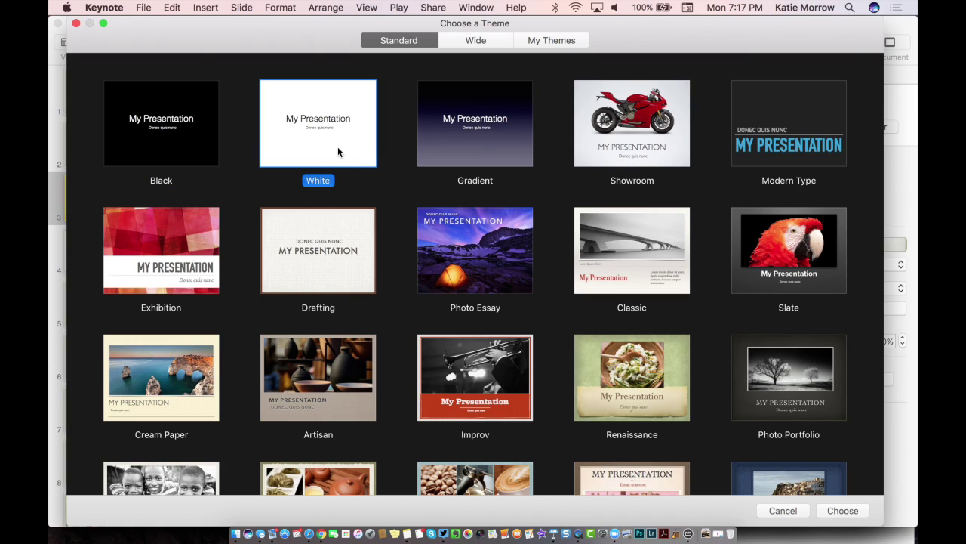
double_click(337, 148)
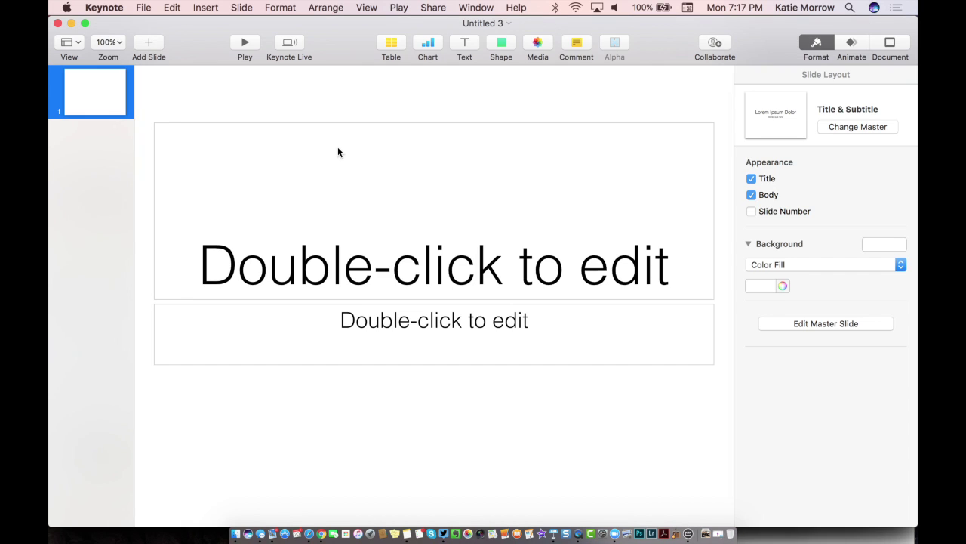
Delete the title and subtitle placeholders from the first slide.
left_click(314, 225)
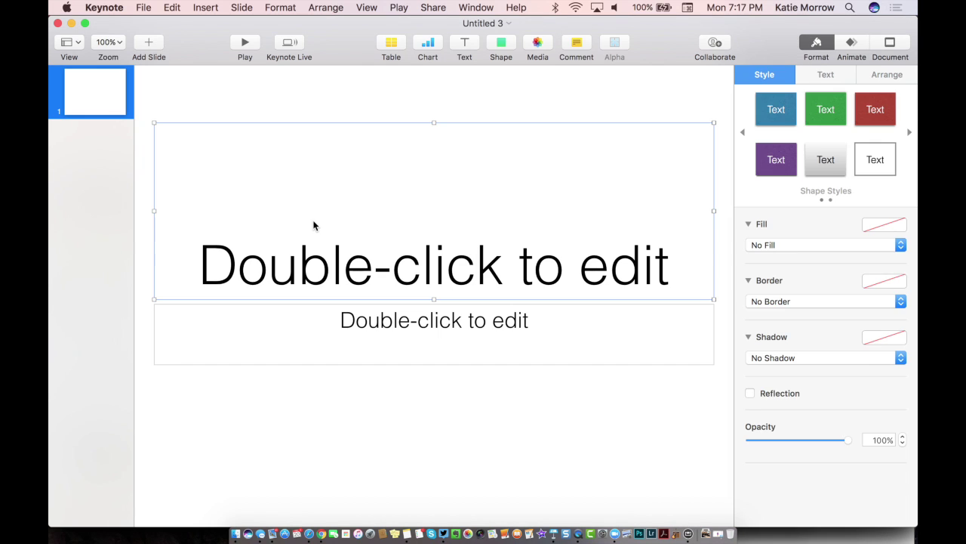
key("BackSpace")
left_click(349, 320)
key("BackSpace")
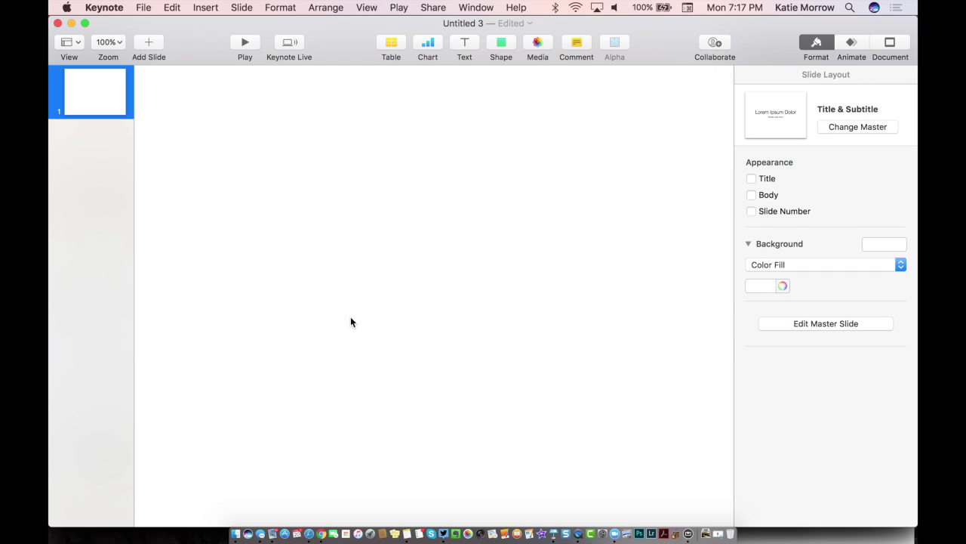
Set the view zoom to 75% to see the whole slide.
left_click(109, 41)
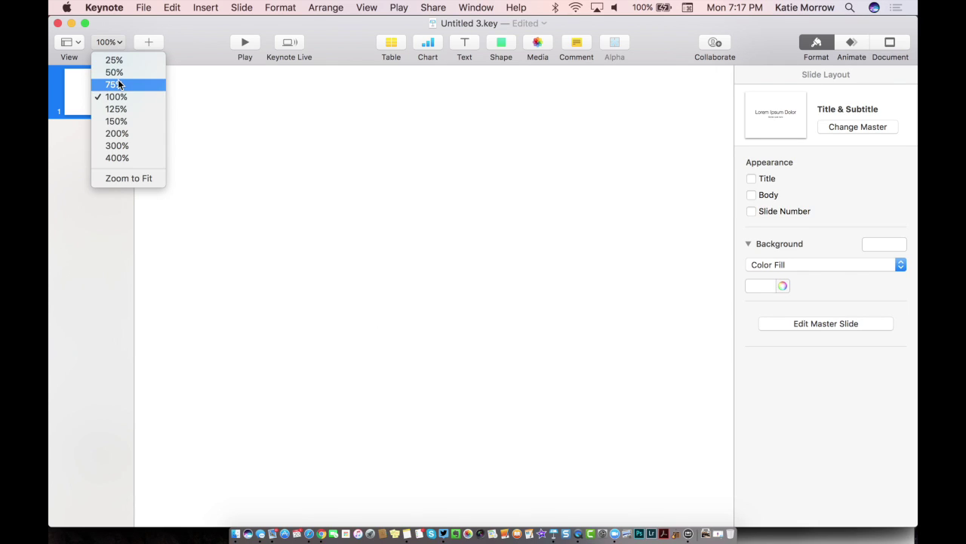
left_click(113, 85)
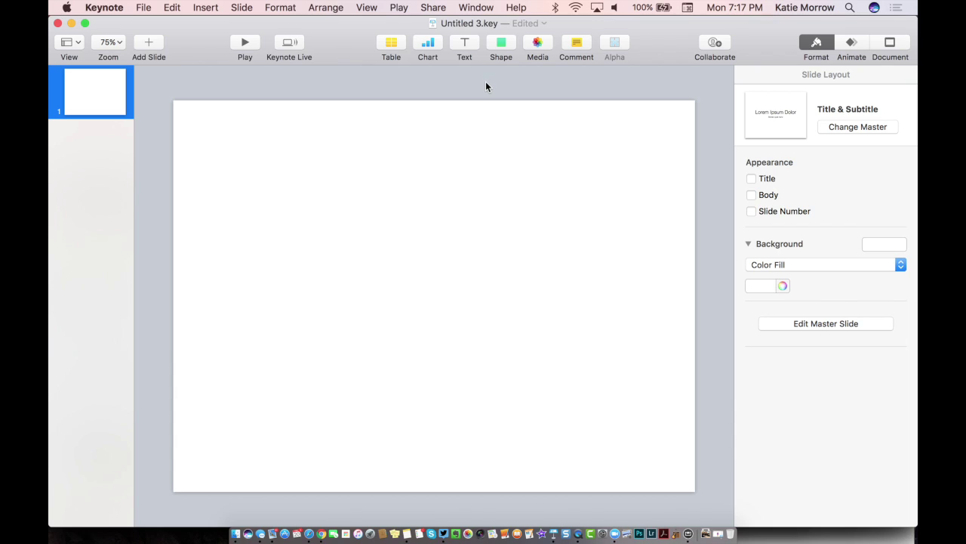
left_click(501, 44)
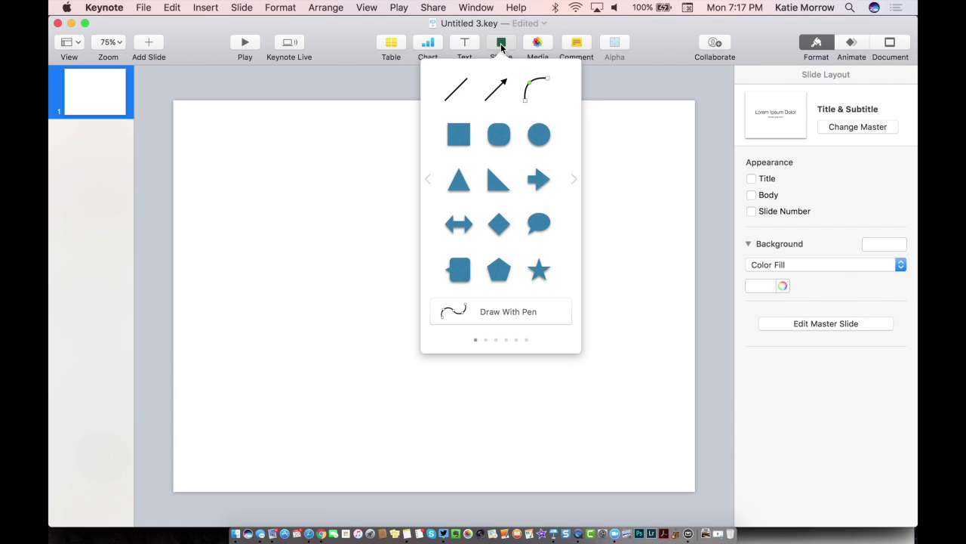
Insert a triangle, stretch it much taller and wider, and centre it horizontally.
left_click(463, 184)
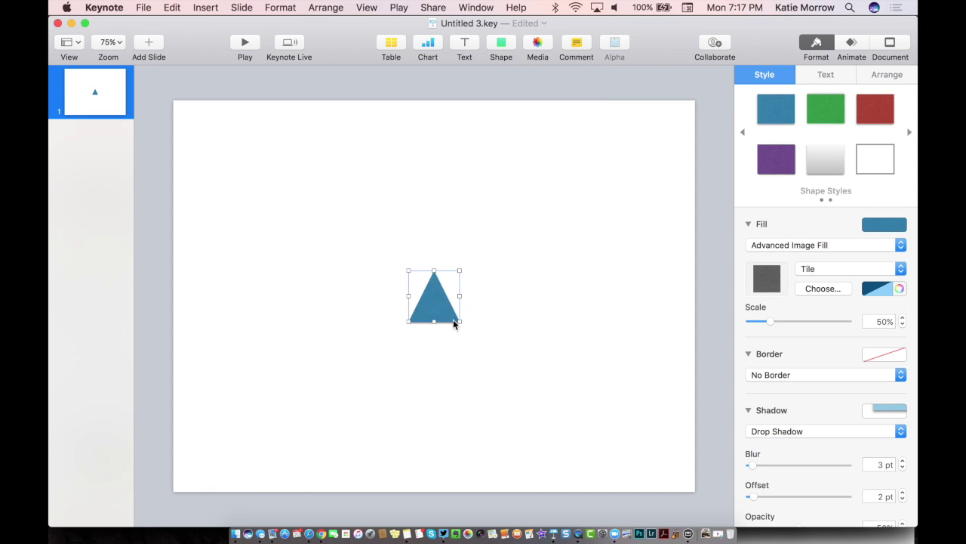
left_click_drag(458, 320, 509, 479)
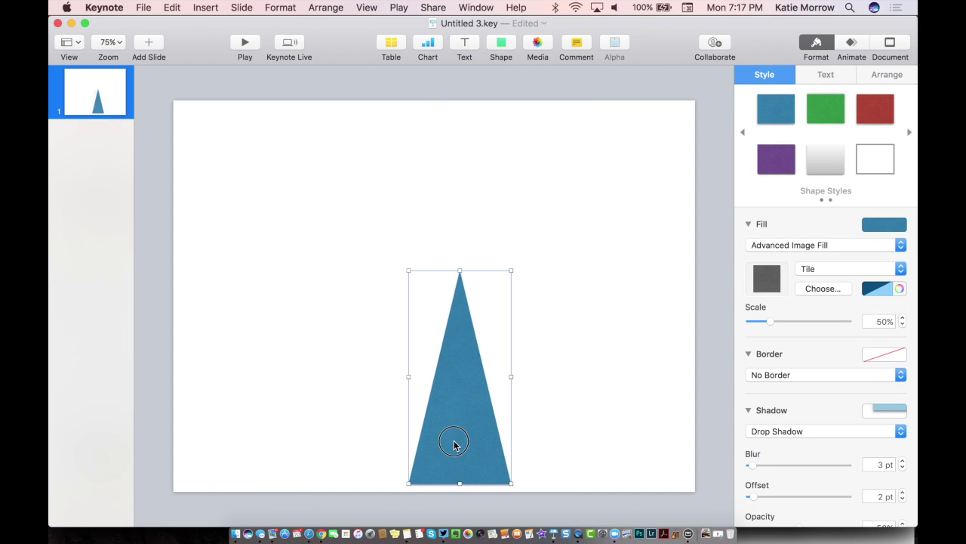
left_click_drag(456, 444, 444, 446)
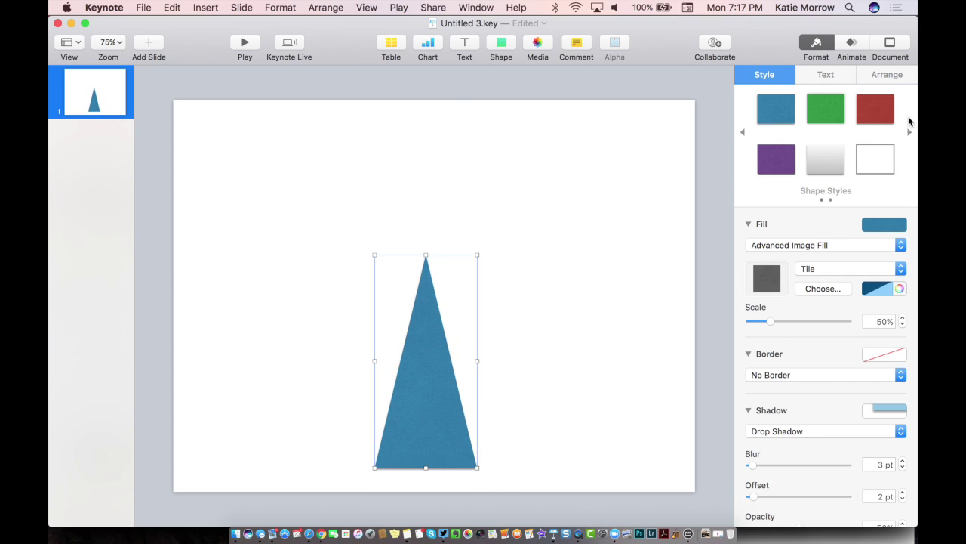
Rotate the triangle to exactly 180° and move it lower on the slide.
left_click(886, 80)
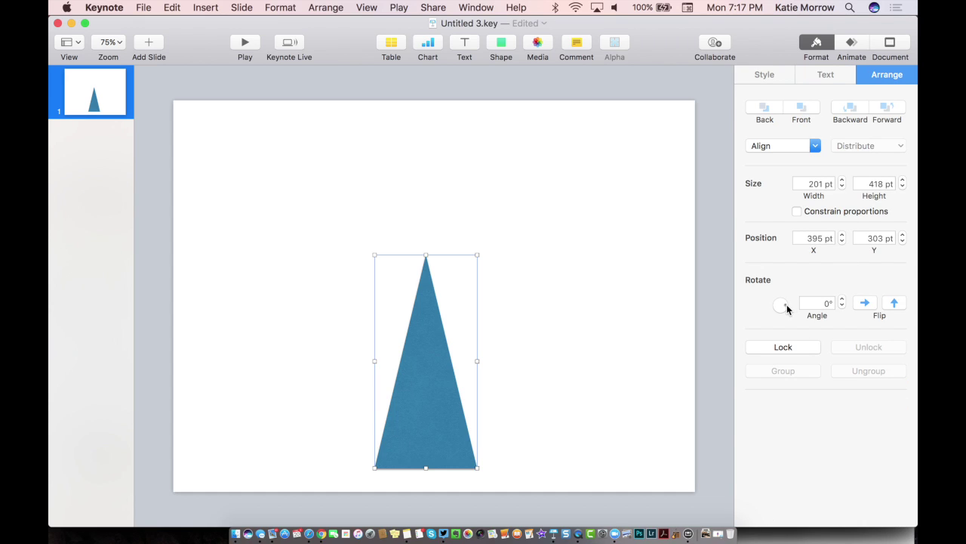
left_click_drag(787, 308, 765, 308)
left_click(822, 305)
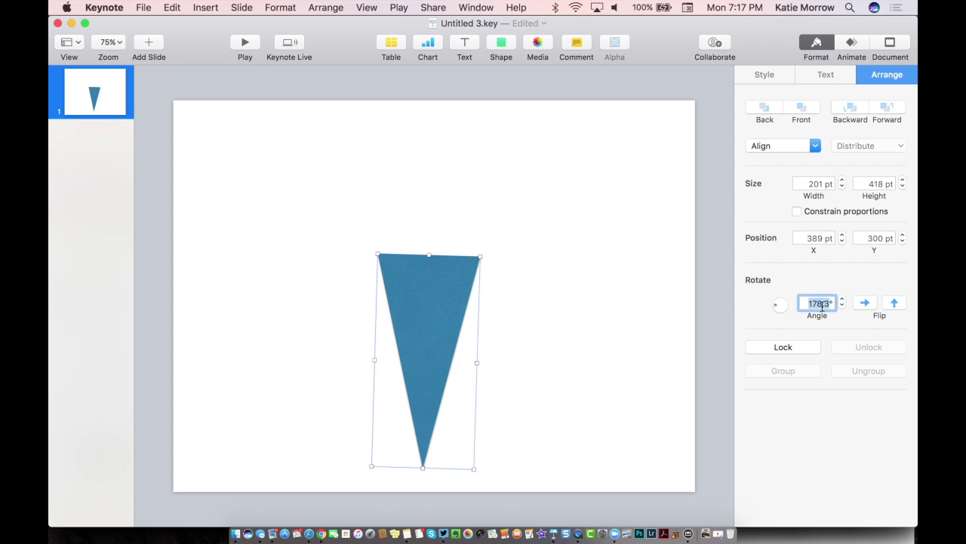
type("180")
key("Return")
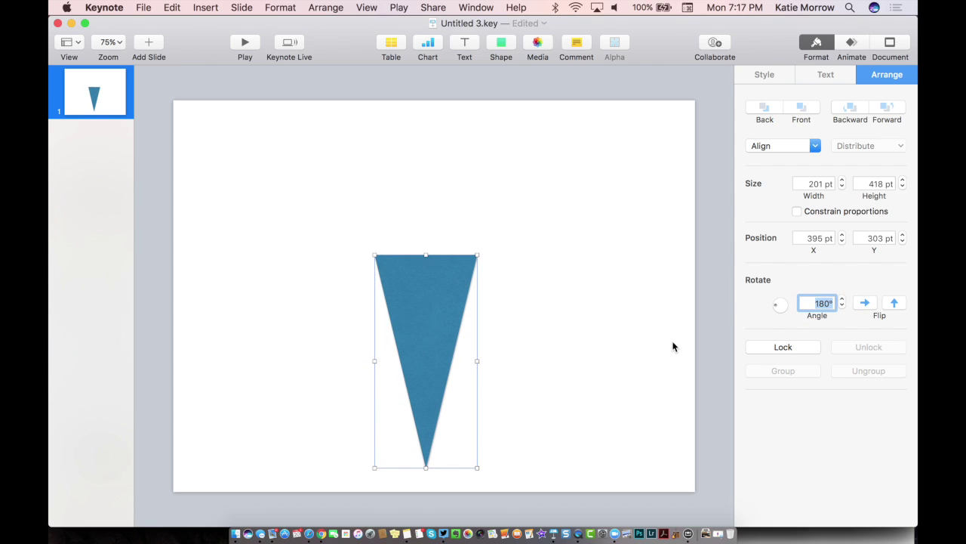
left_click(603, 360)
mouse_move(437, 324)
left_mouse_down()
mouse_move(459, 340)
mouse_move(452, 329)
left_mouse_up()
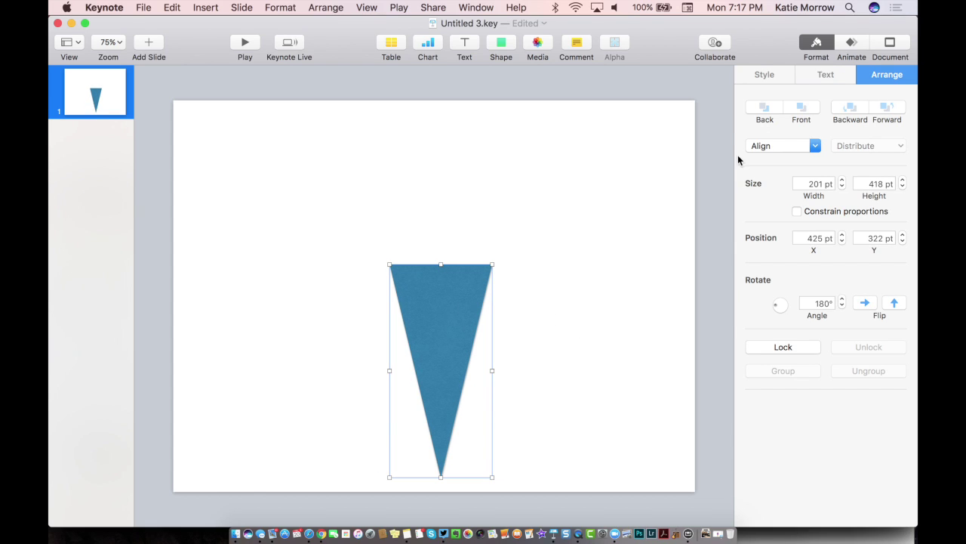
Give the cone a Gradient Fill and make its first gradient colour Brown.
left_click(762, 76)
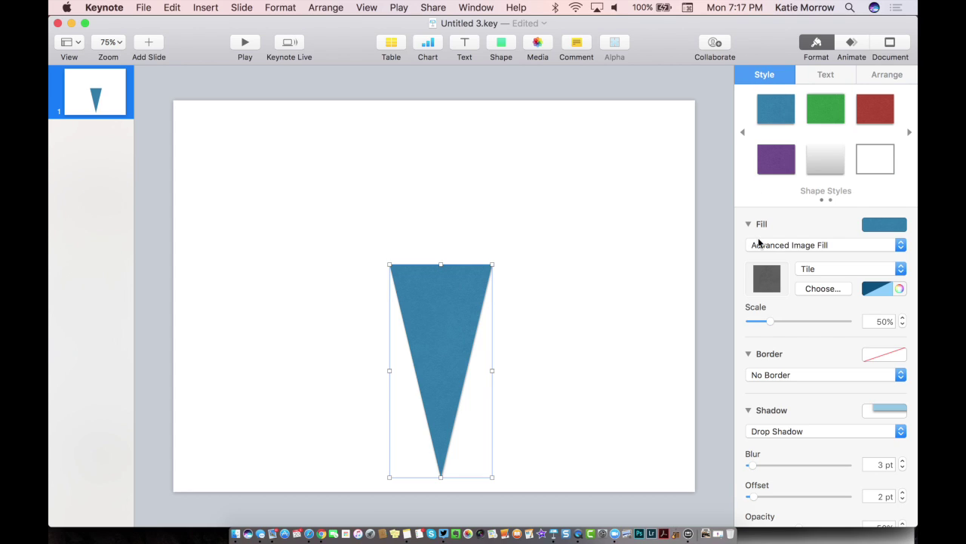
left_click(781, 246)
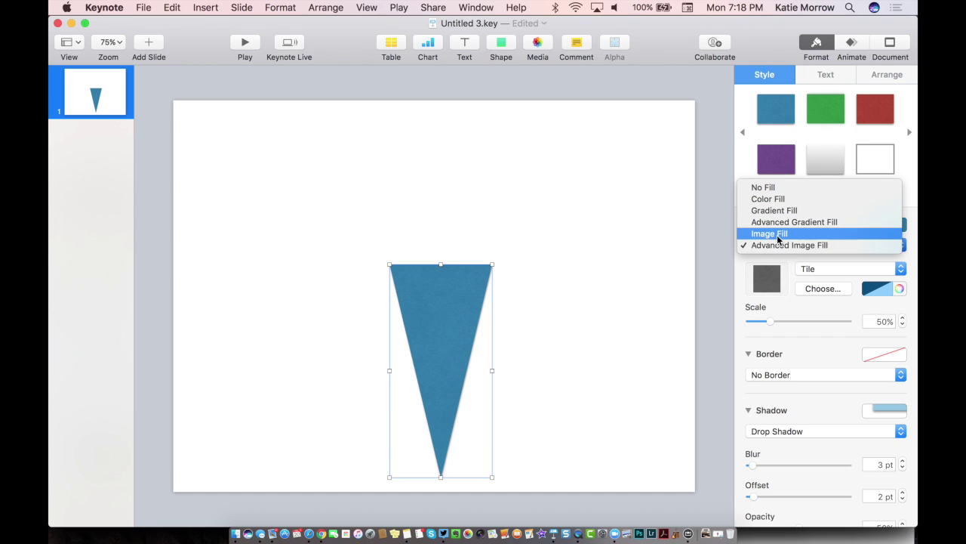
left_click(778, 210)
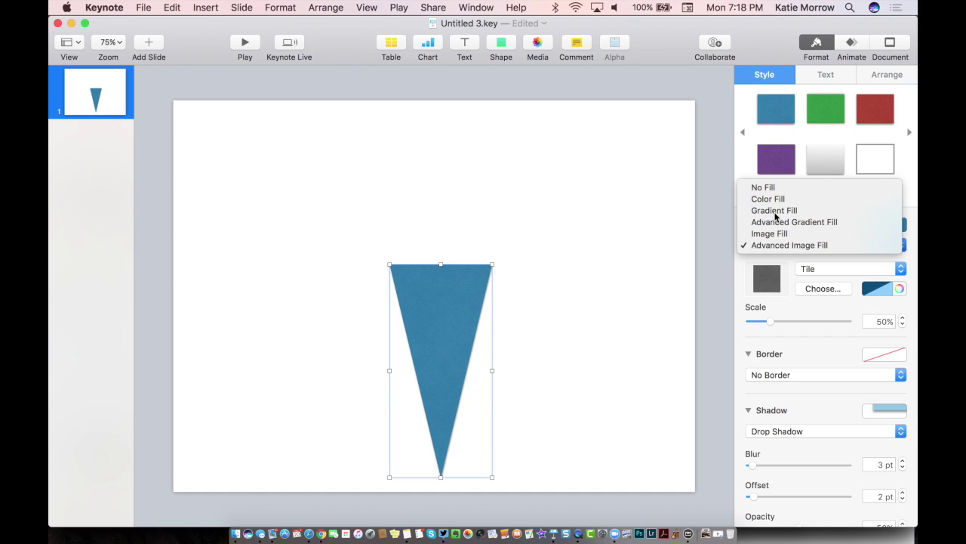
left_click(770, 265)
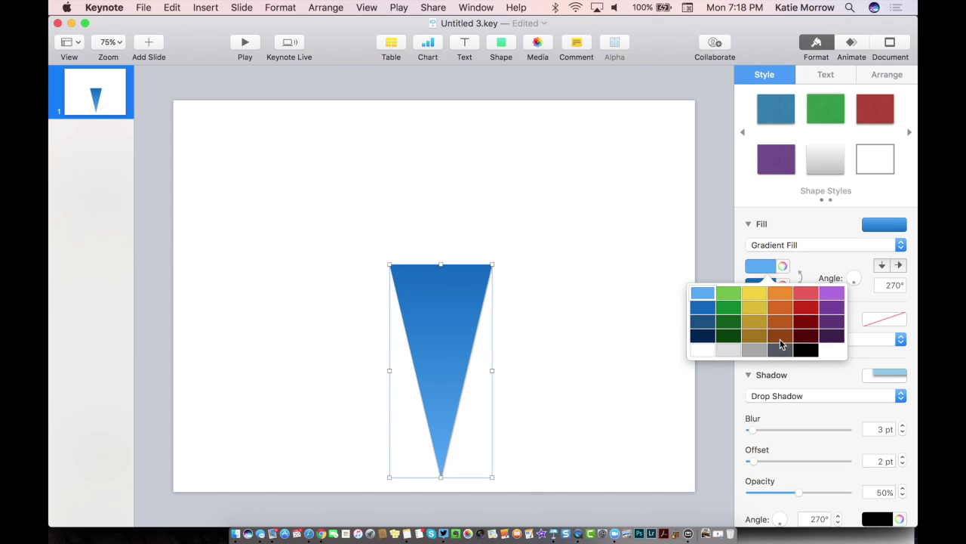
left_click(784, 268)
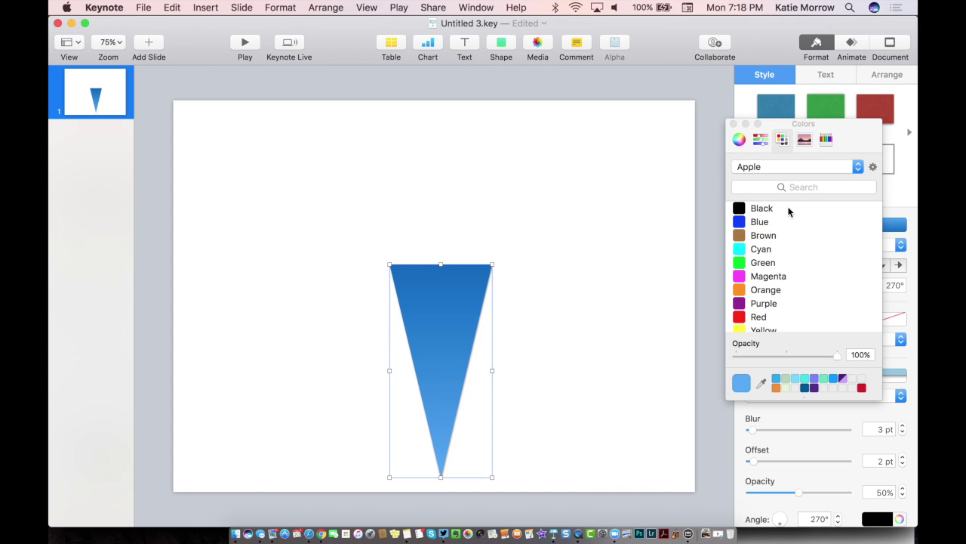
left_click(761, 238)
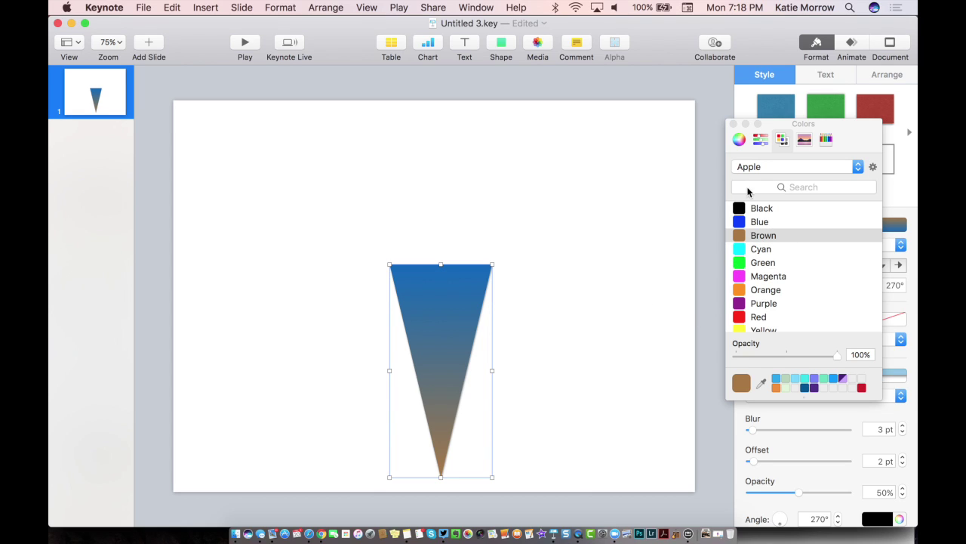
left_click(733, 123)
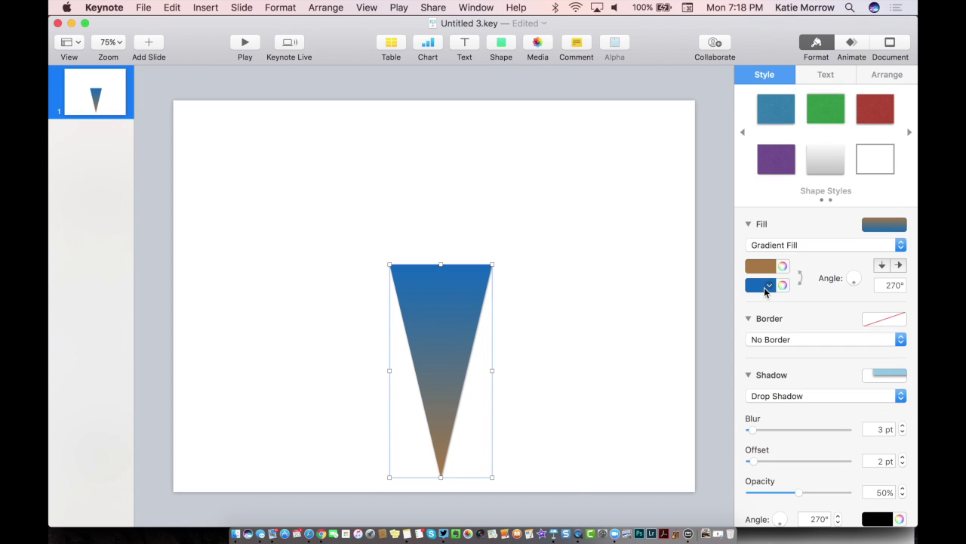
Make the cone's second gradient colour Brown as well.
left_click(770, 287)
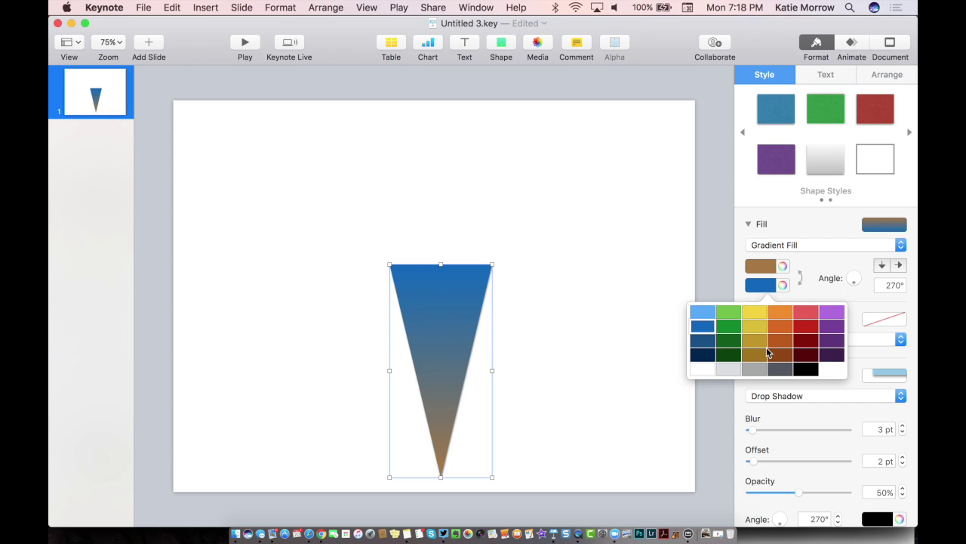
left_click(783, 285)
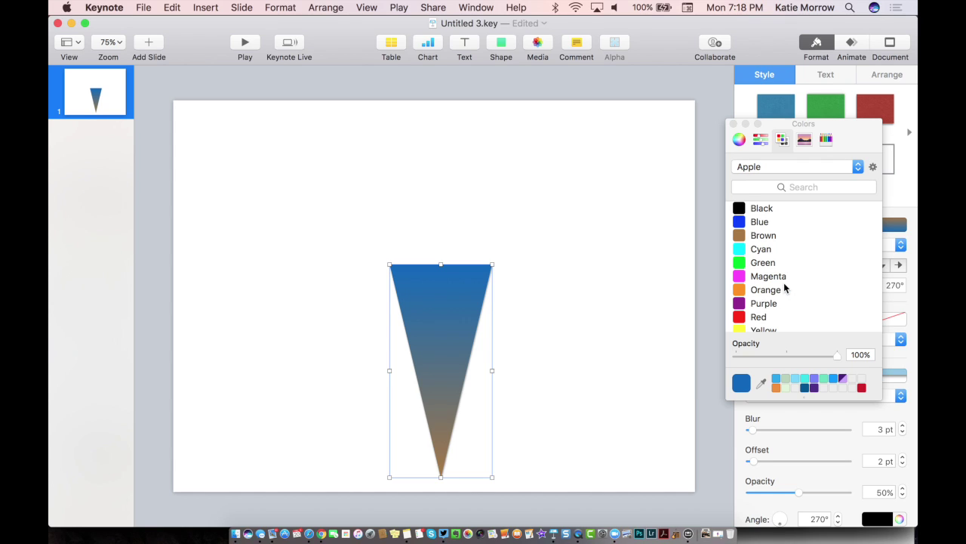
left_click(738, 142)
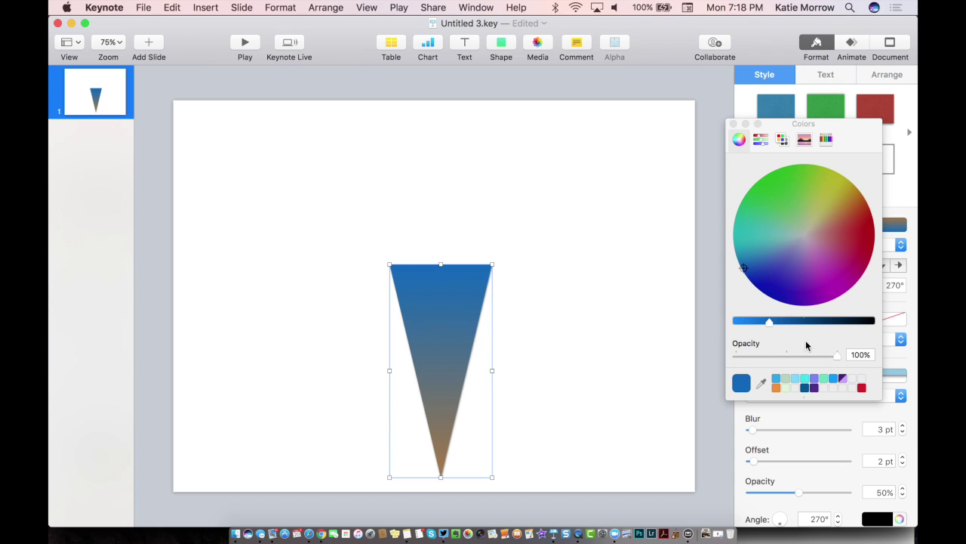
left_click(782, 138)
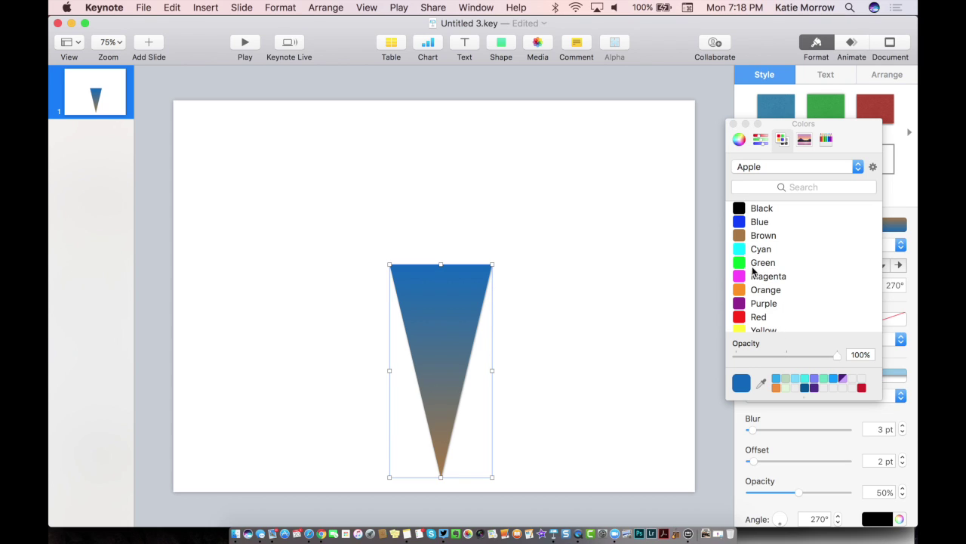
left_click(747, 235)
Darken the gradient and set its top colour to a sampled grey, saved as a swatch.
left_click(739, 140)
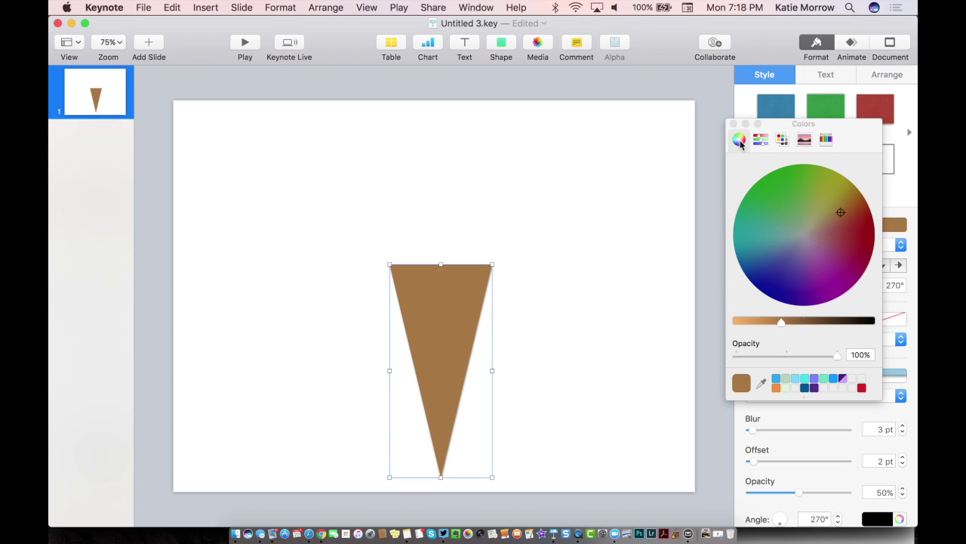
left_click_drag(779, 322, 842, 324)
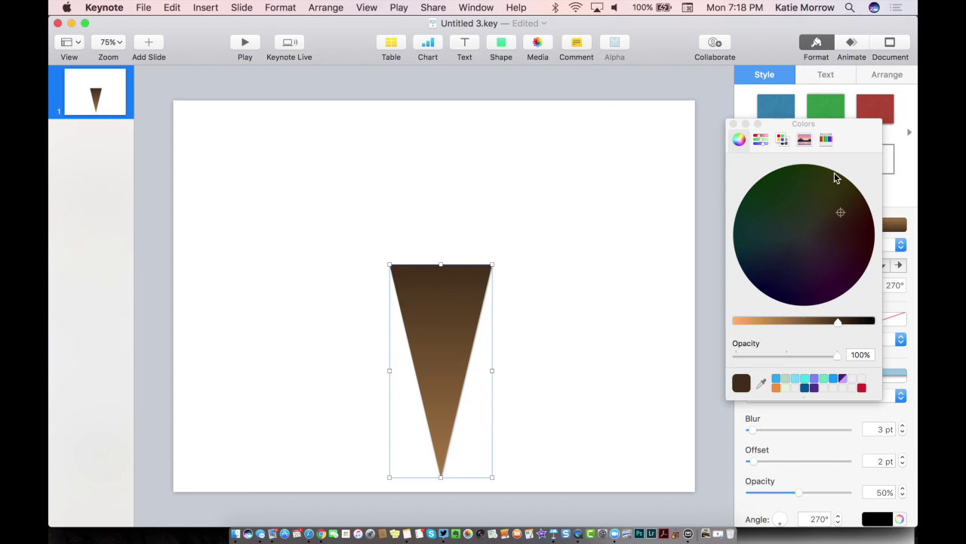
left_click(763, 385)
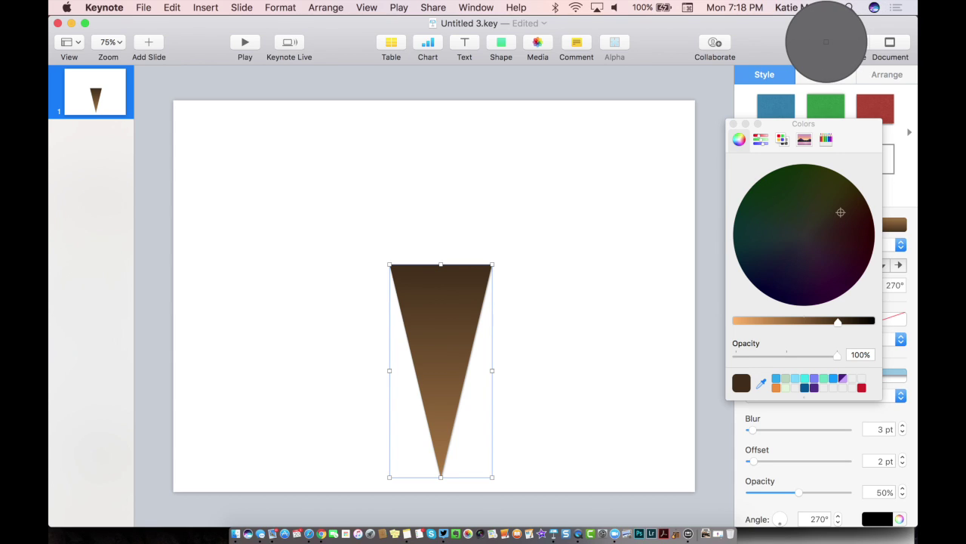
left_click(826, 43)
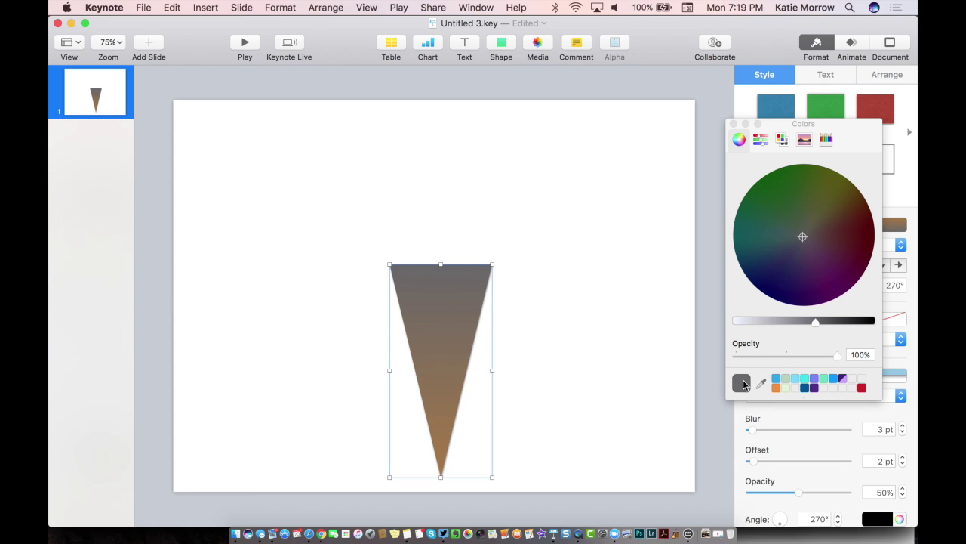
left_click_drag(741, 382, 825, 390)
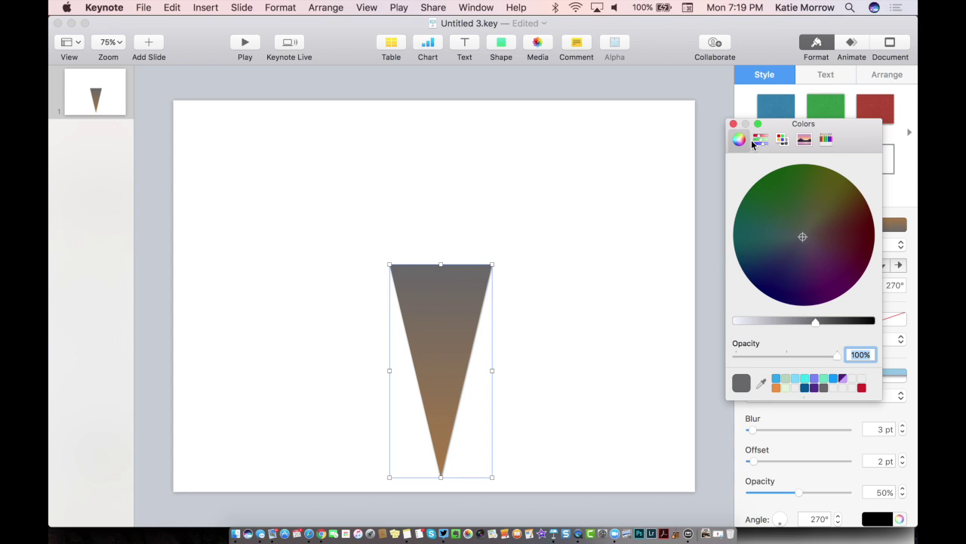
left_click(733, 123)
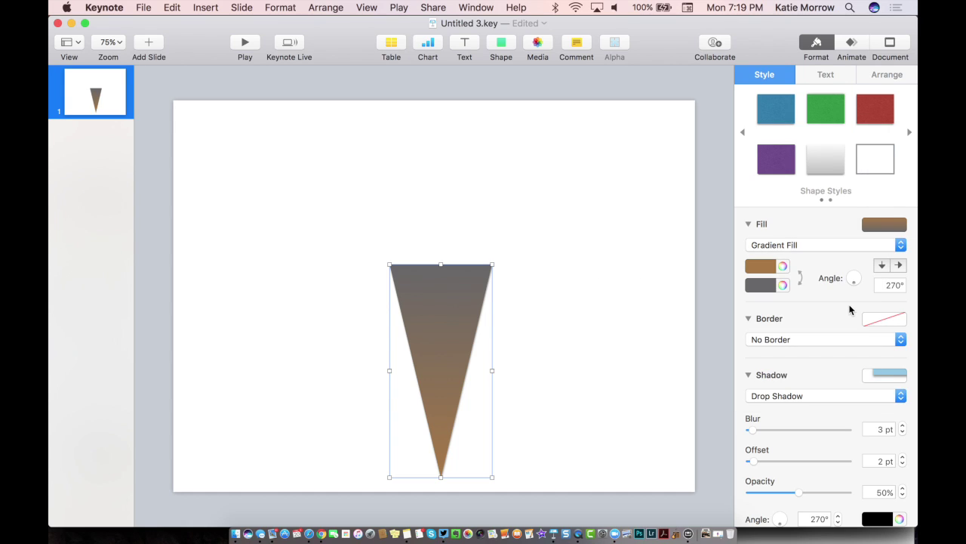
Angle the cone's gradient to about 344° and add a Curved Shadow.
left_click_drag(854, 280, 863, 283)
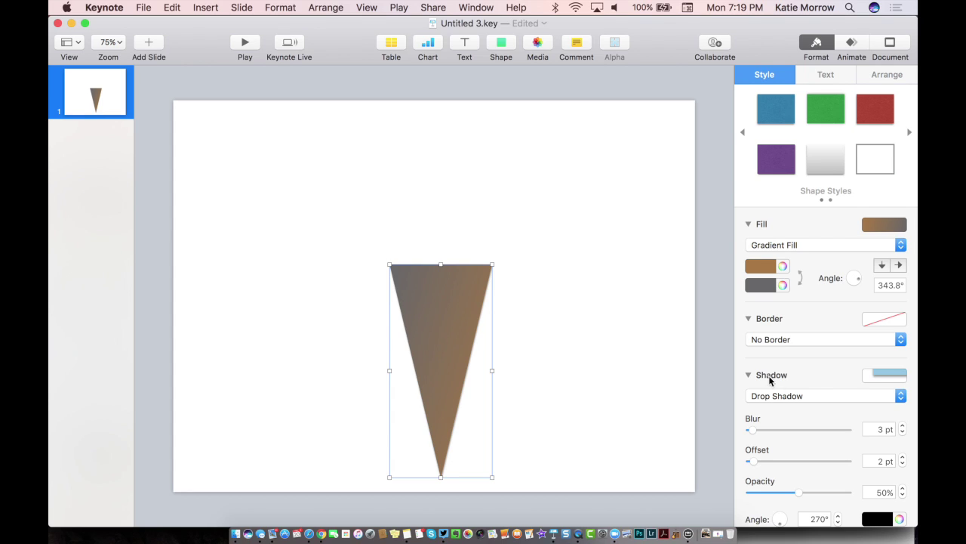
left_click(777, 400)
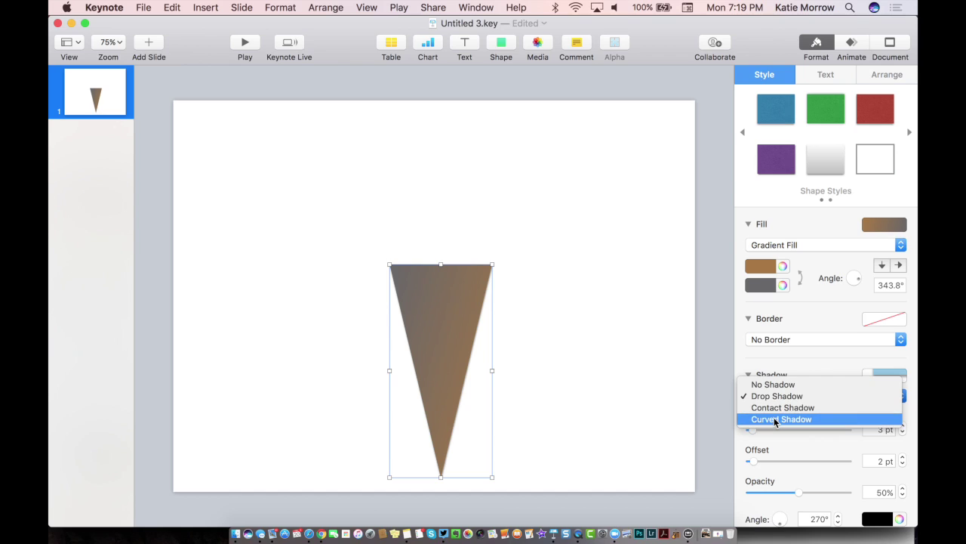
left_click(776, 420)
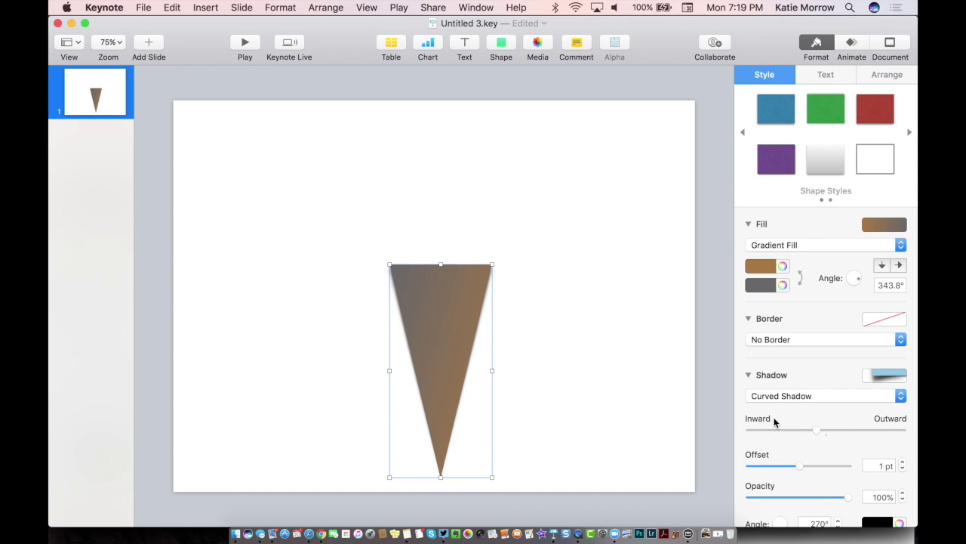
left_click(656, 366)
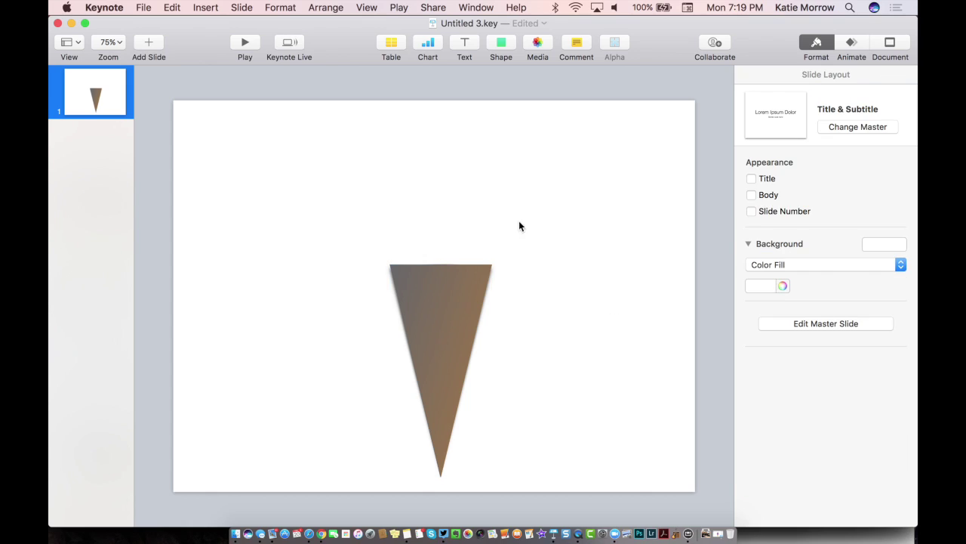
Insert a circle and enlarge it into a scoop above the cone.
left_click(499, 44)
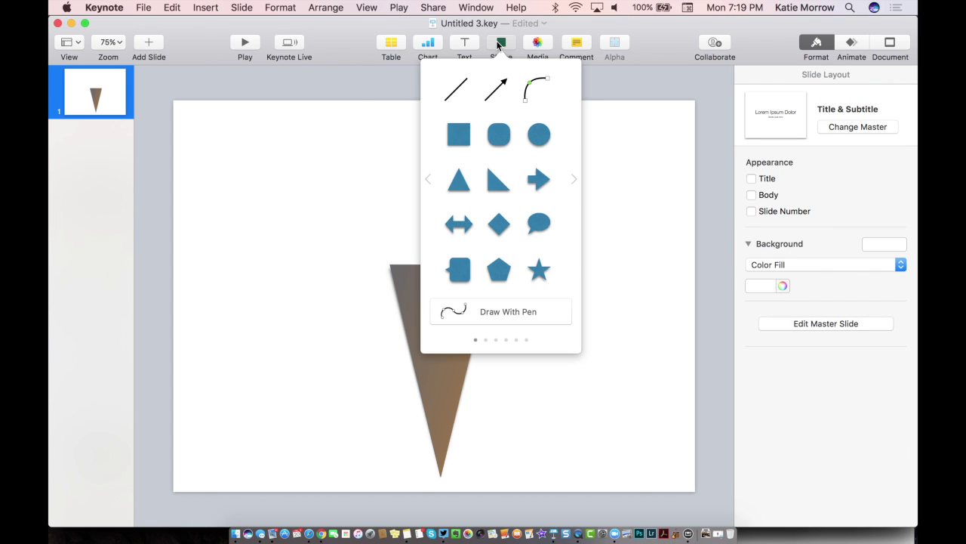
left_click(539, 134)
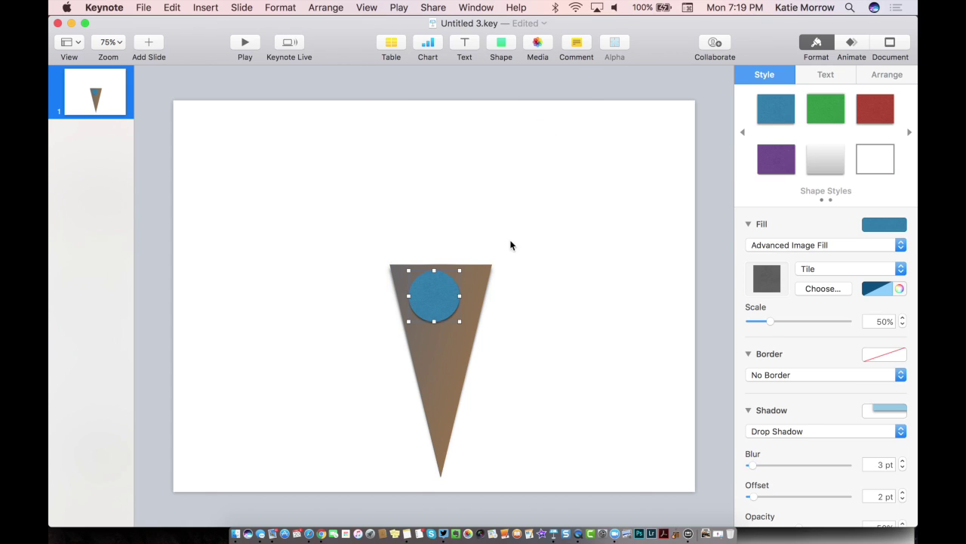
left_click_drag(436, 295, 498, 282)
Raise the circle and give it a light purple Color Fill, keeping it shadowless.
left_click_drag(479, 215, 480, 190)
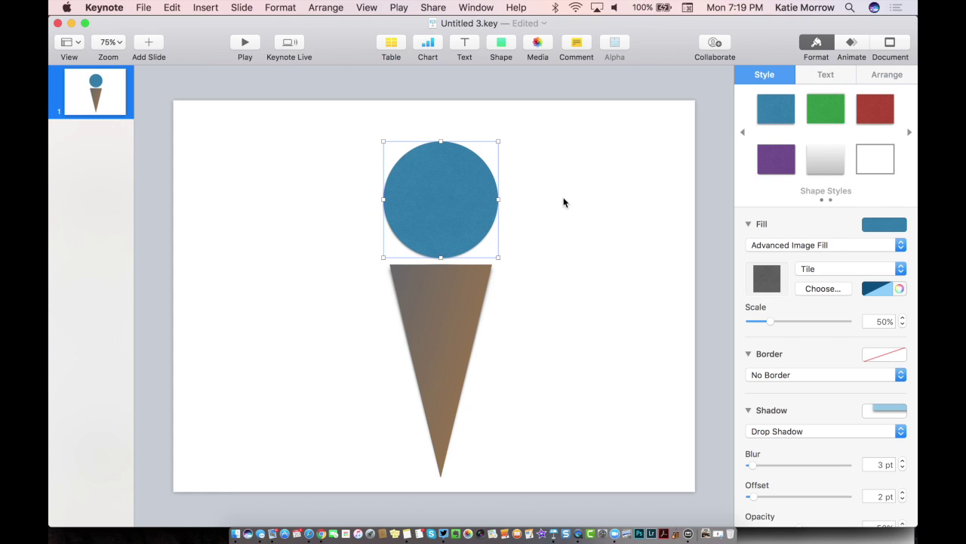
left_click(792, 244)
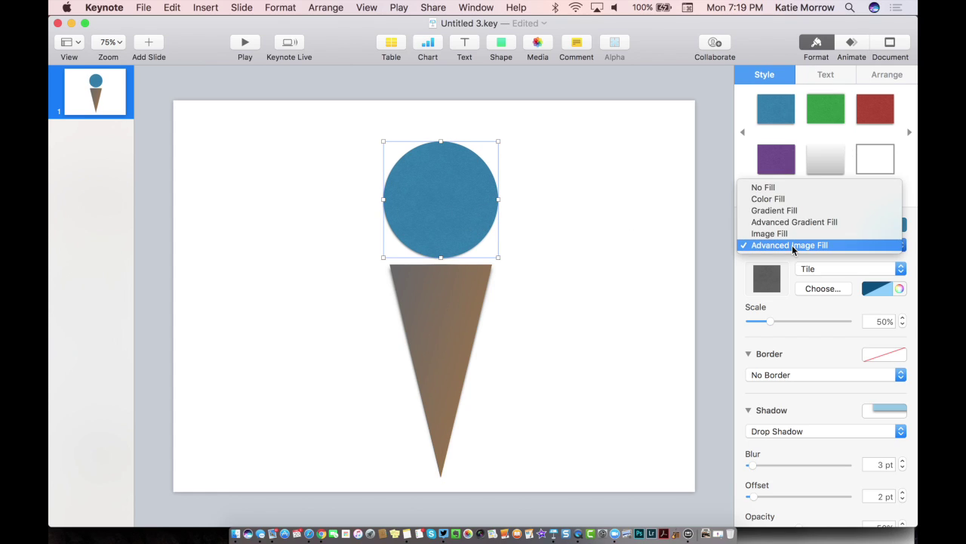
left_click(778, 197)
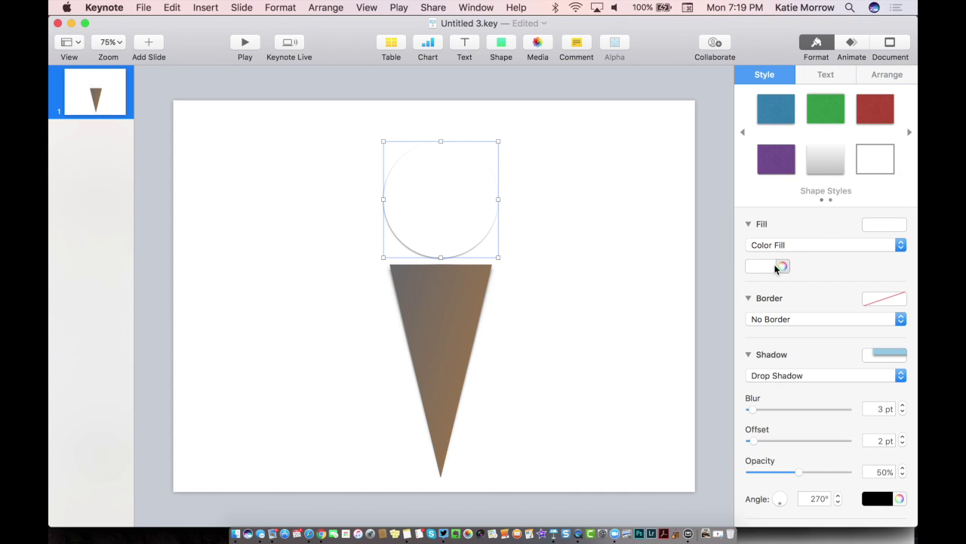
left_click(770, 267)
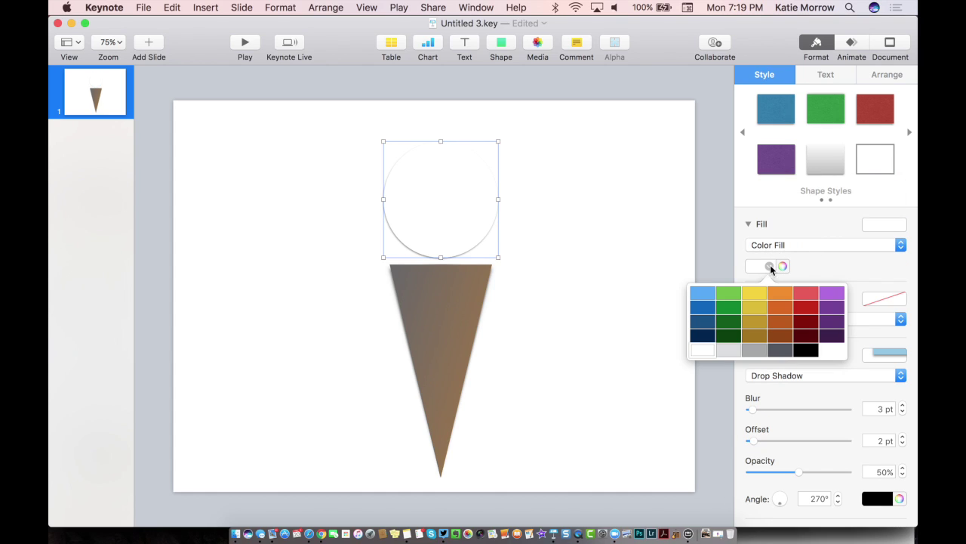
left_click(832, 293)
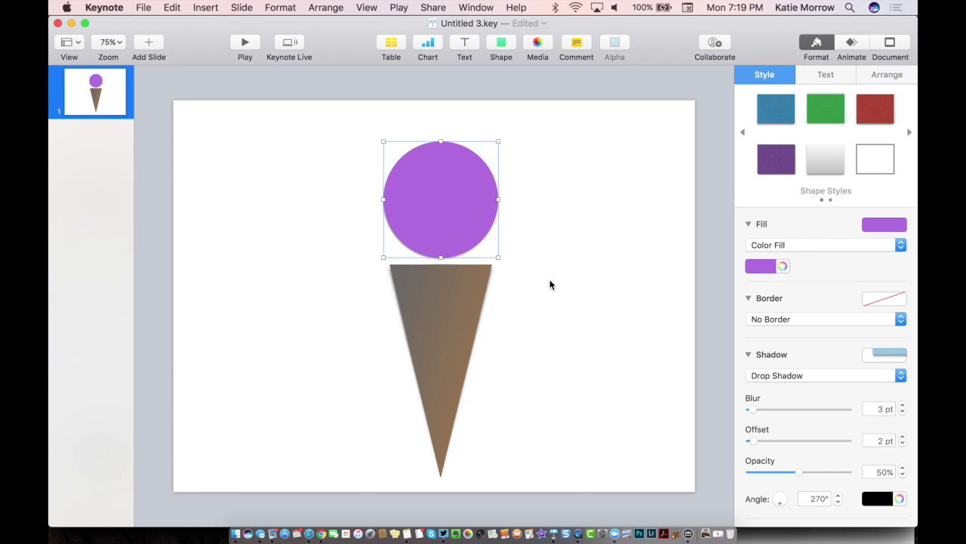
left_click(767, 378)
left_click(771, 399)
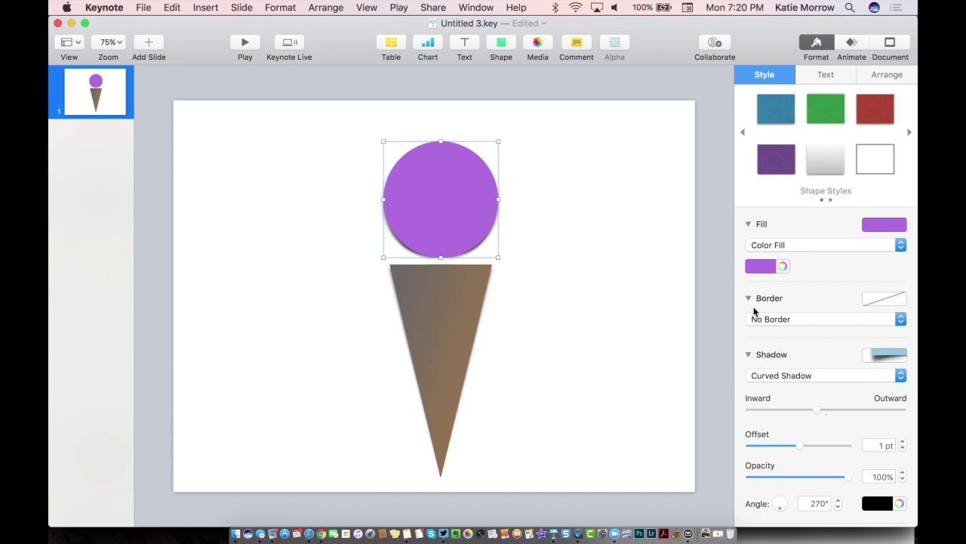
key("super+z")
Make the cone narrower and shorter, then lower the scoop onto it.
mouse_move(427, 345)
left_mouse_down()
mouse_move(432, 369)
mouse_move(429, 353)
left_mouse_up()
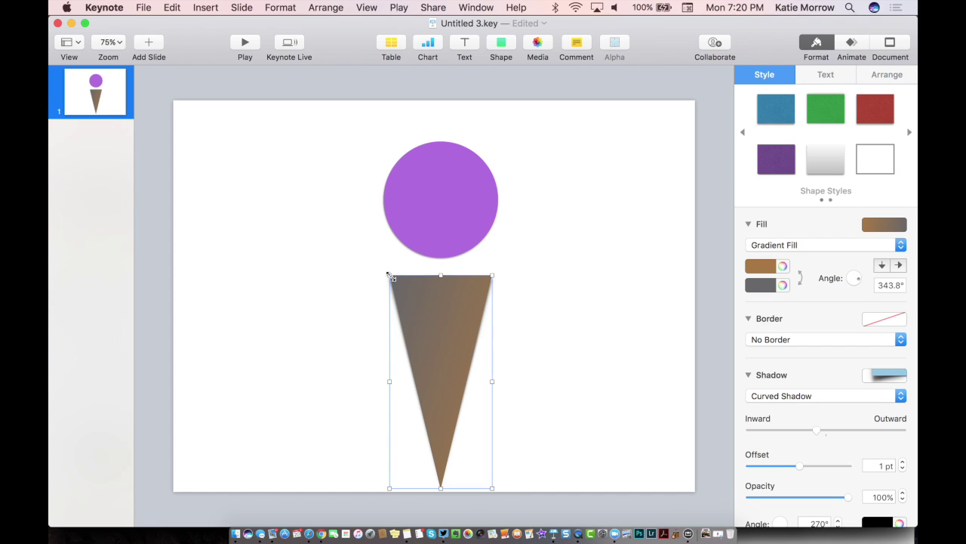
left_click_drag(390, 275, 432, 326)
left_click_drag(451, 225, 451, 248)
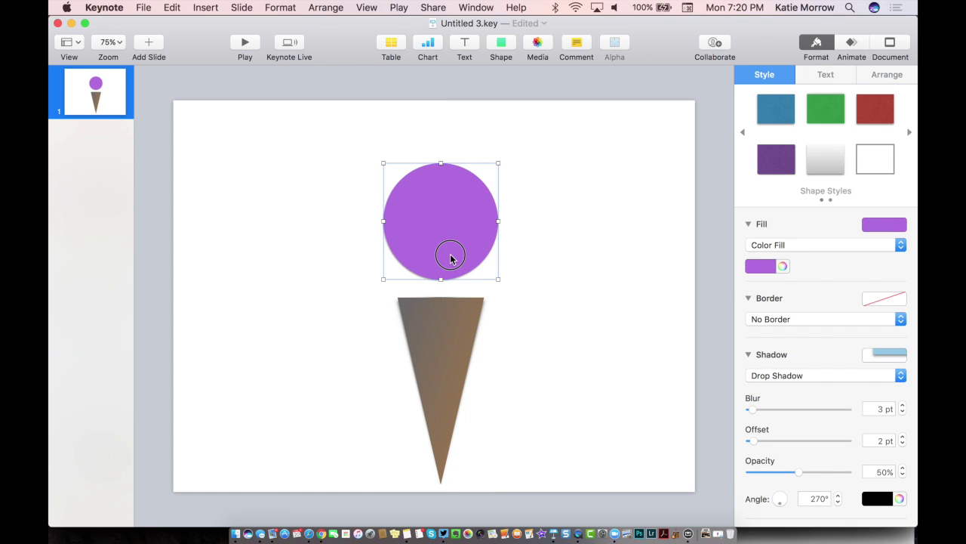
left_click_drag(450, 259, 450, 270)
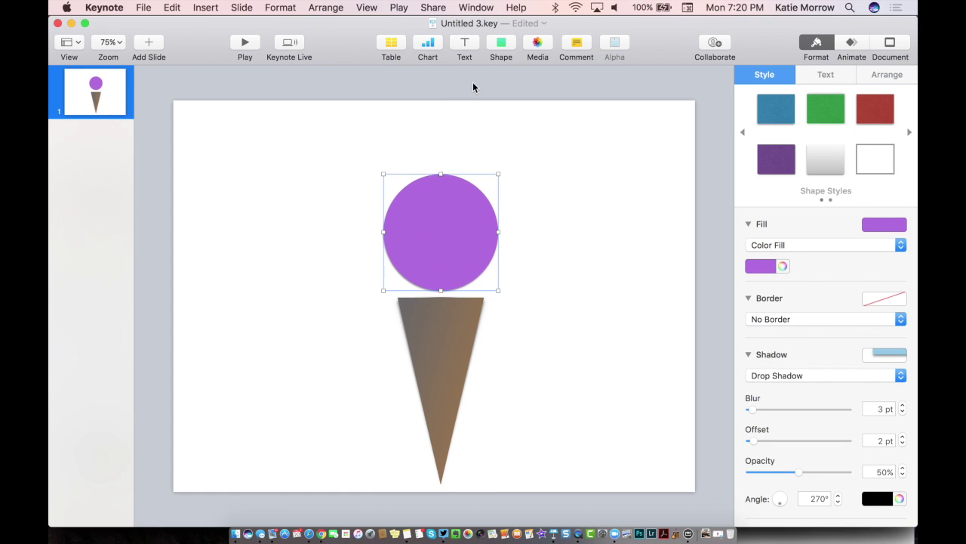
Start a pen outline at the scoop's lower left, drawing a curved drip across the cone's top.
left_click(502, 48)
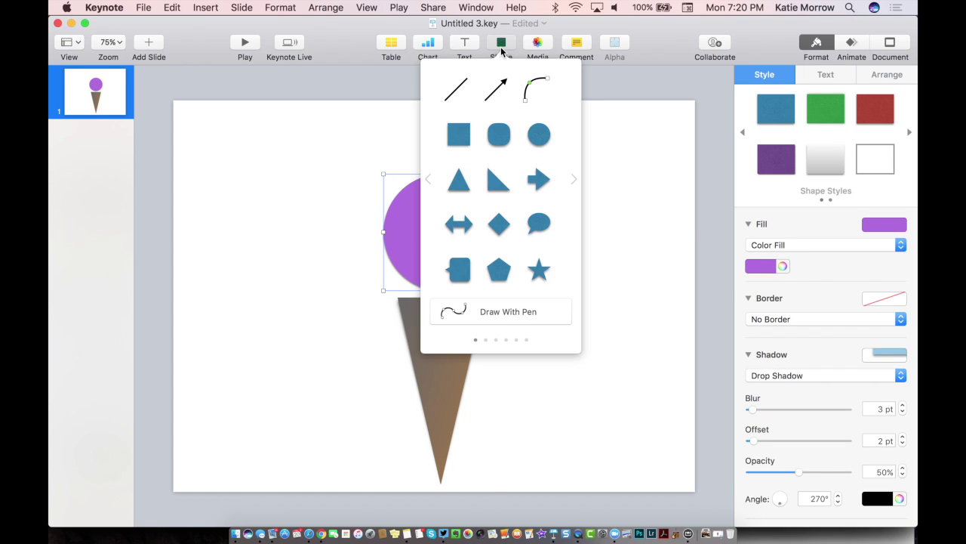
left_click(486, 311)
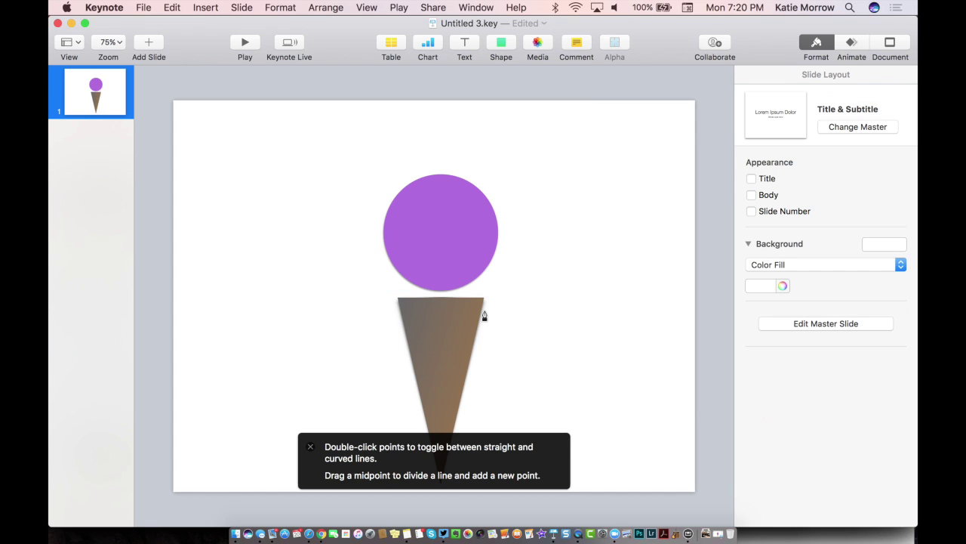
left_click(391, 262)
left_click(380, 298)
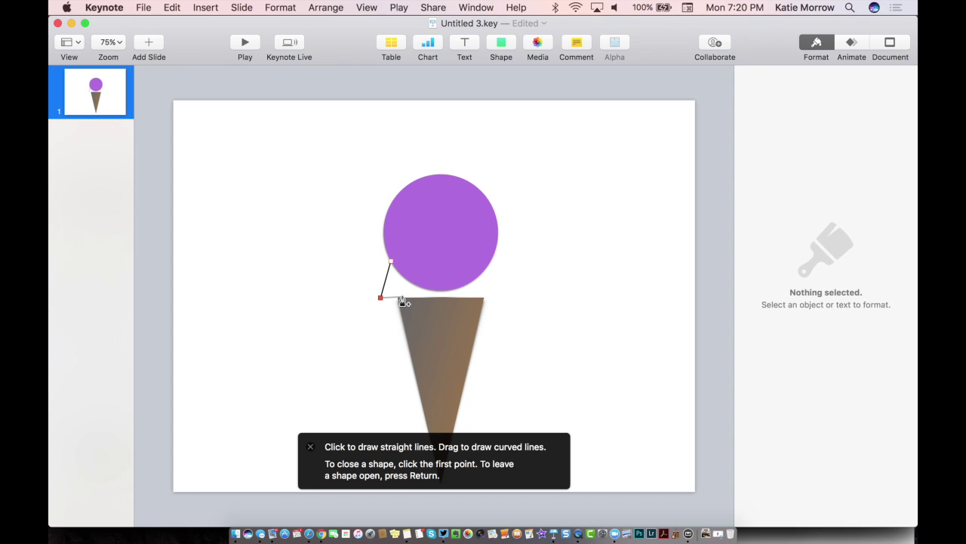
left_click(400, 298)
left_click_drag(408, 292, 414, 299)
left_click_drag(418, 301, 495, 303)
Continue the wavy edge past the cone's right corner, up the scoop, and close the outline.
left_click(465, 290)
left_click(498, 299)
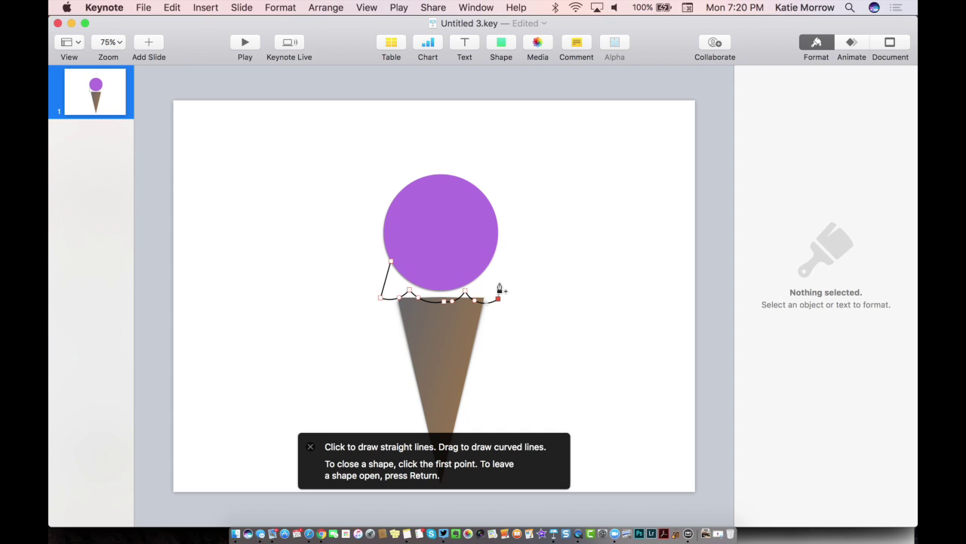
left_click_drag(501, 285, 494, 268)
left_click(492, 262)
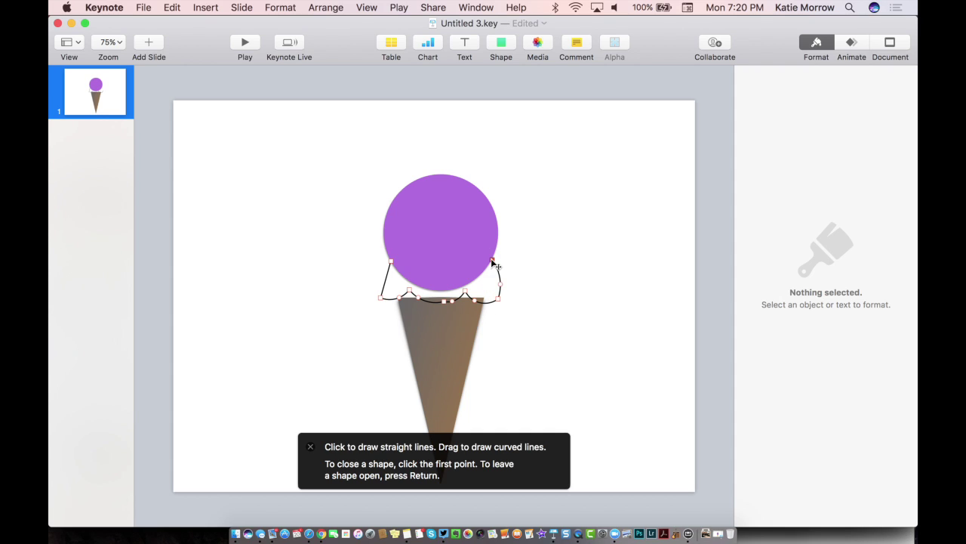
left_click(392, 262)
left_click(470, 293)
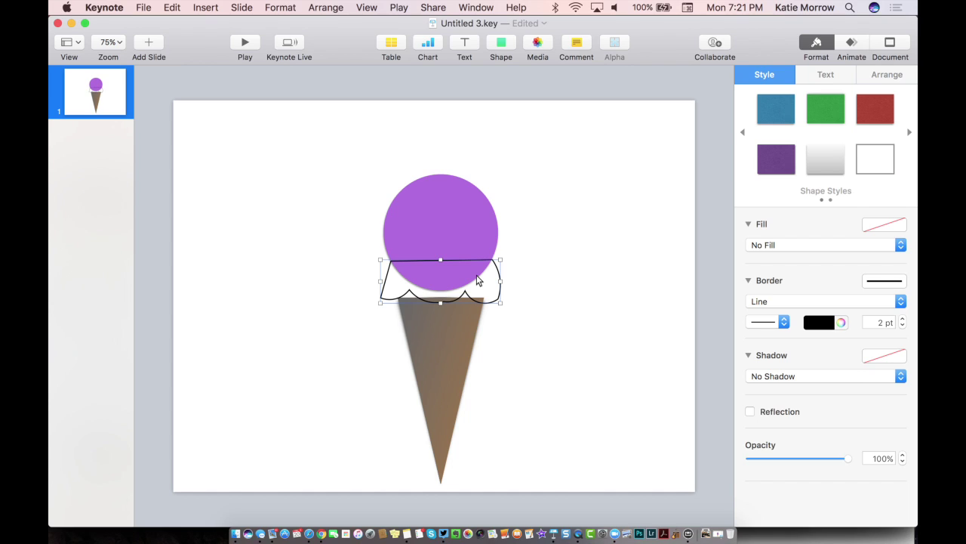
Remove the drip shape's outline and give it a solid purple fill matching the scoop.
left_click(489, 288)
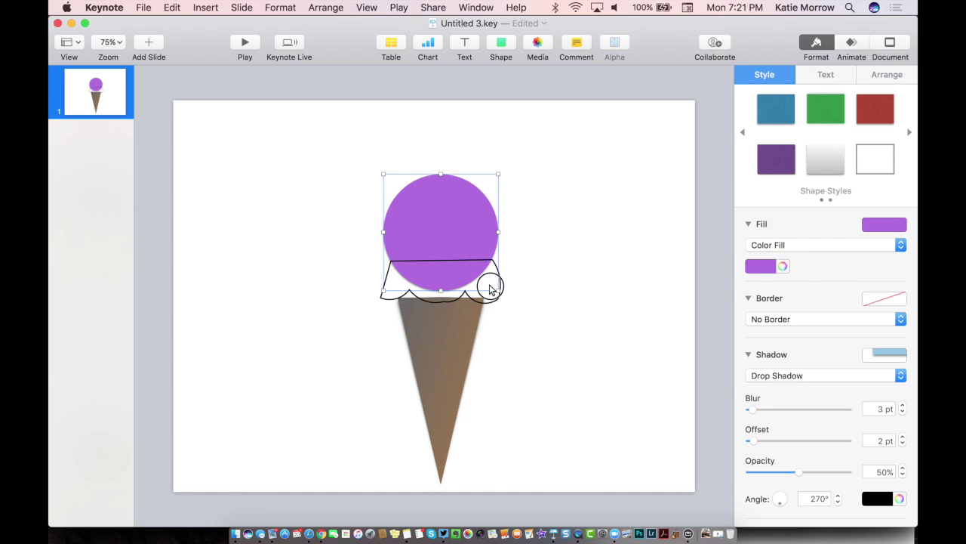
key("cmd+z")
left_click(497, 298)
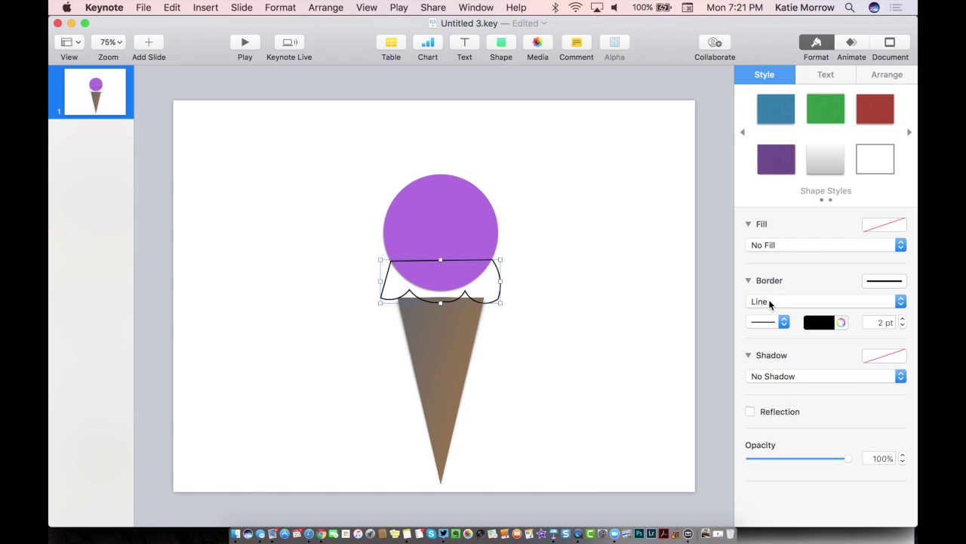
left_click(778, 301)
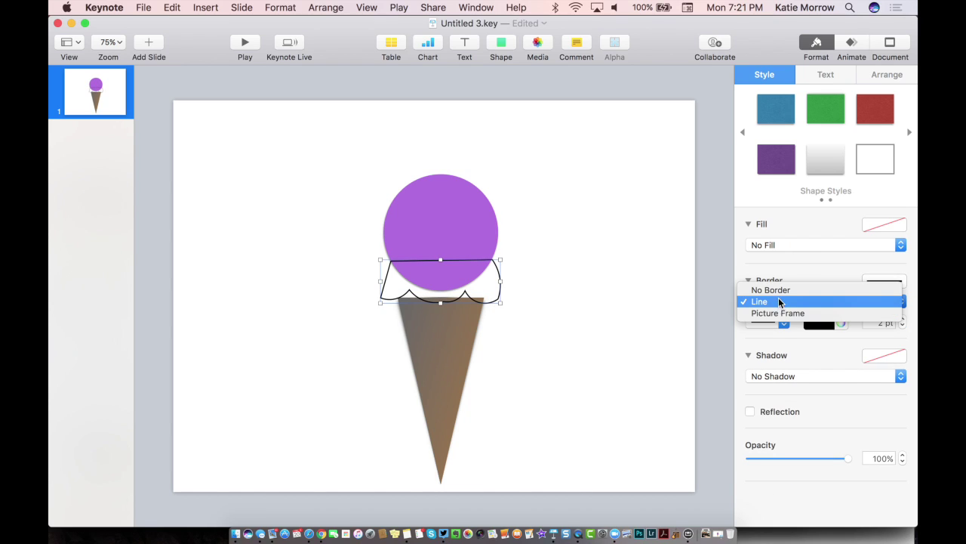
left_click(776, 292)
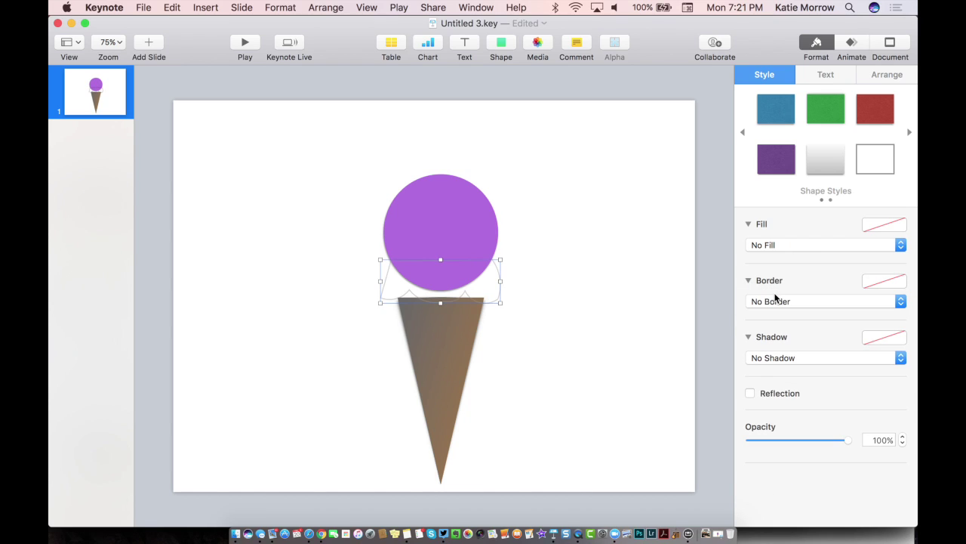
left_click(776, 245)
left_click(770, 257)
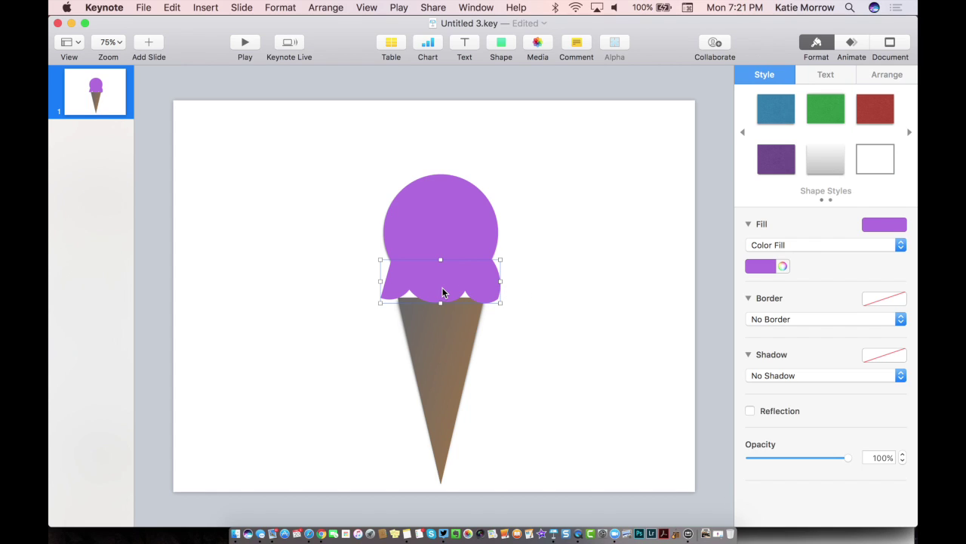
left_click(440, 229, "shift")
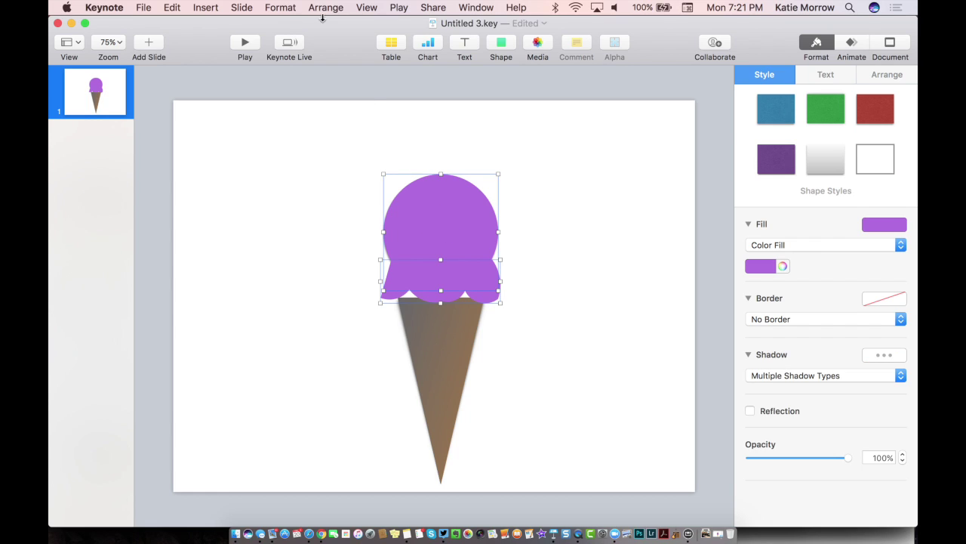
Unite the round scoop and scalloped drip into one purple shape and set it on the cone.
left_click(297, 9)
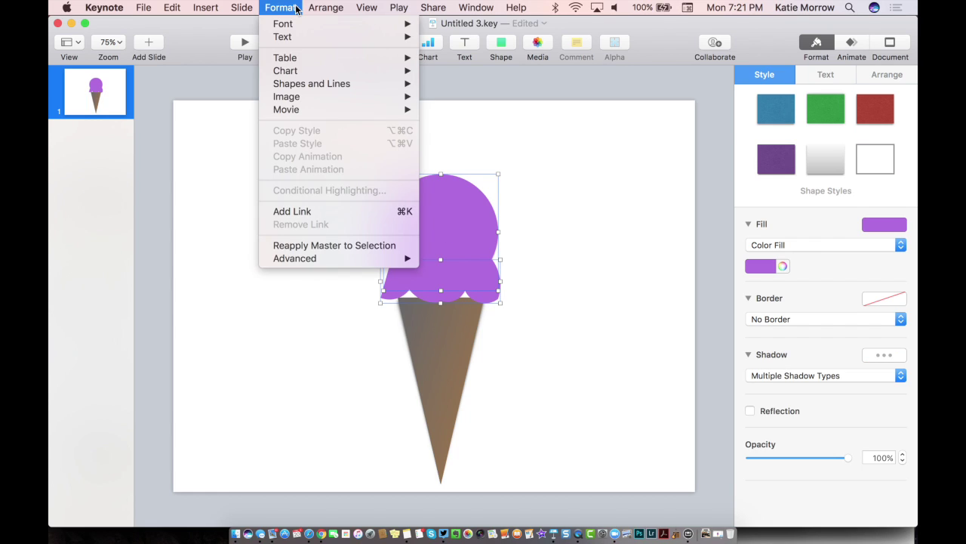
mouse_move(308, 83)
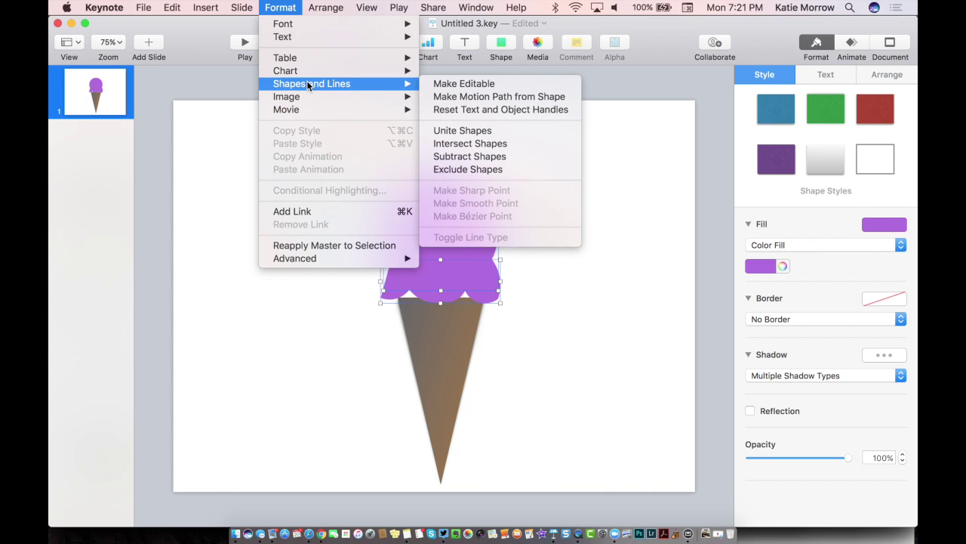
left_click(461, 130)
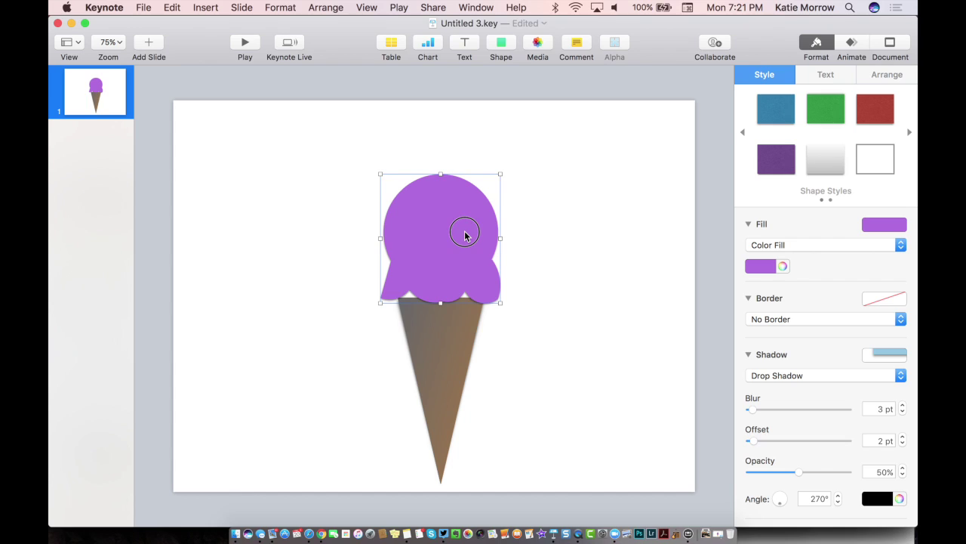
mouse_move(465, 235)
left_mouse_down()
mouse_move(468, 183)
mouse_move(463, 242)
left_mouse_up()
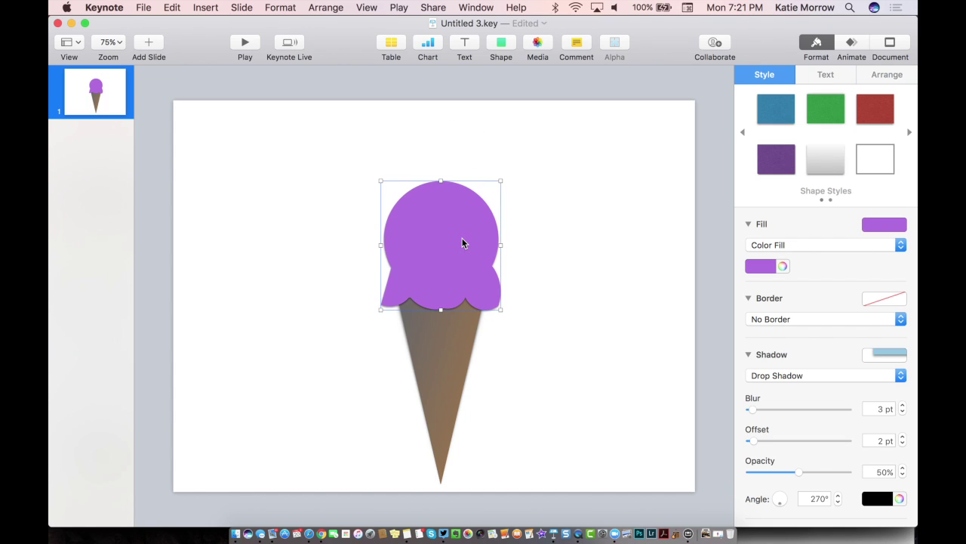
Make the scoop editable, raise its lower-right point and shift a bottom-edge point to smooth the scallops.
left_click(280, 9)
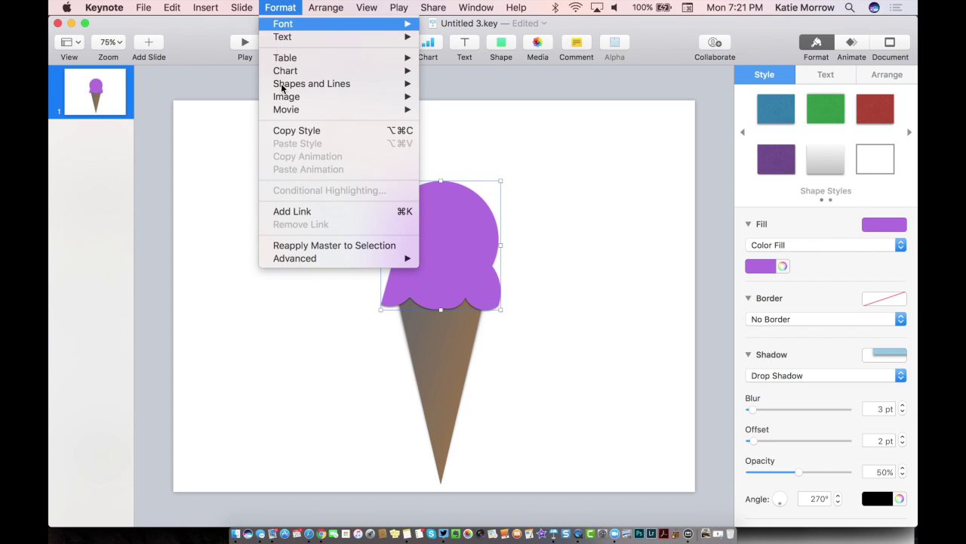
mouse_move(286, 86)
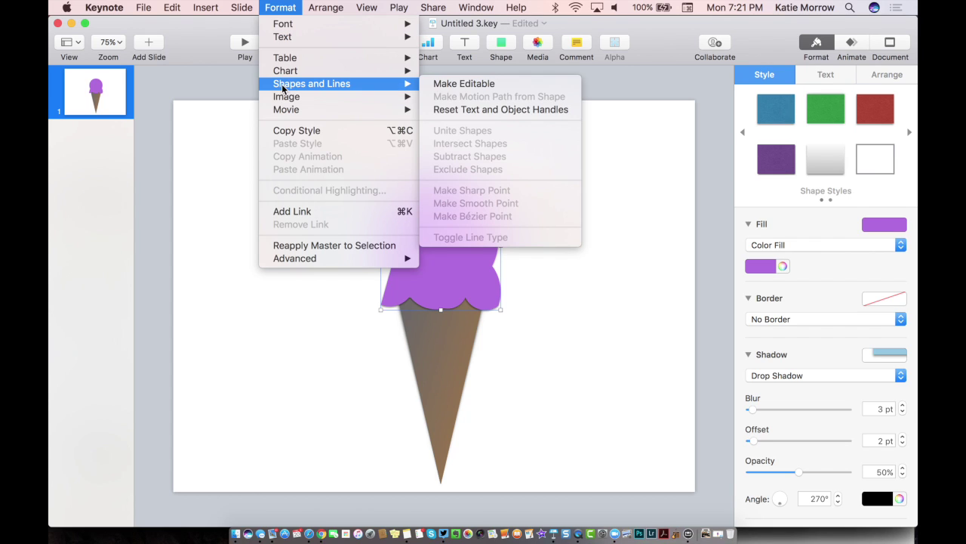
left_click(444, 84)
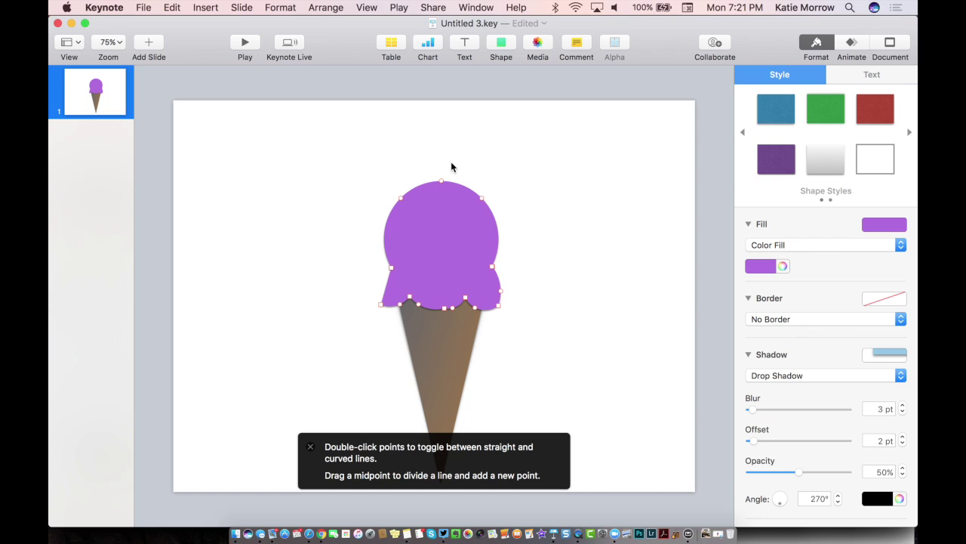
left_click(500, 305)
left_click_drag(504, 306, 498, 293)
left_click(431, 303)
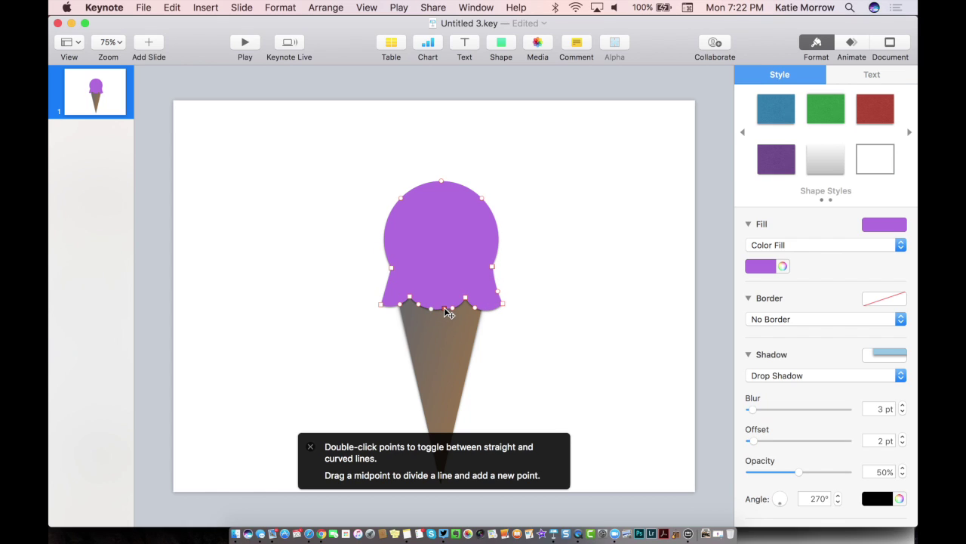
left_click_drag(443, 309, 447, 308)
key("Return")
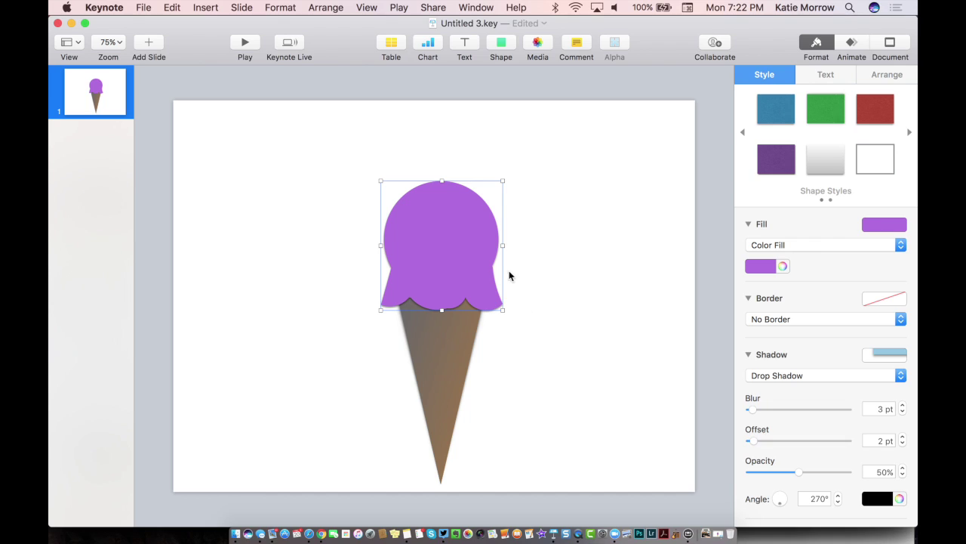
Nudge the scoop down, duplicate it, and move the copy up above the original.
left_click_drag(448, 219, 452, 230)
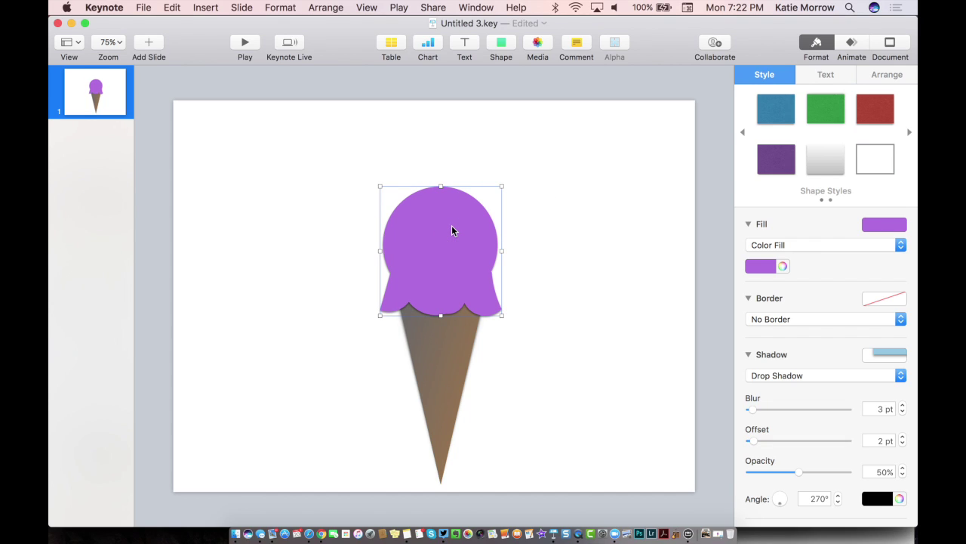
key("super+v")
left_click_drag(457, 258, 453, 224)
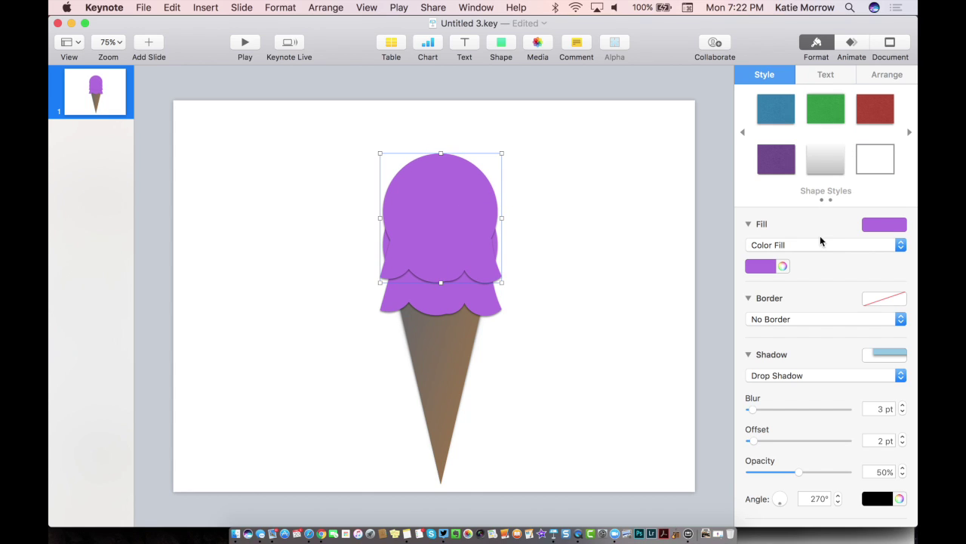
Give the duplicate scoop a tan colour fill.
left_click(804, 246)
left_click(788, 238)
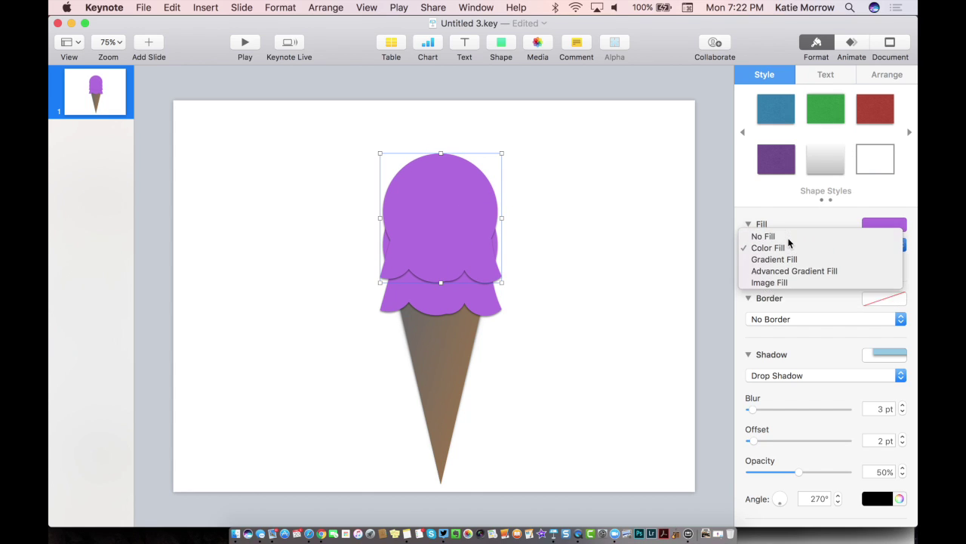
left_click(785, 244)
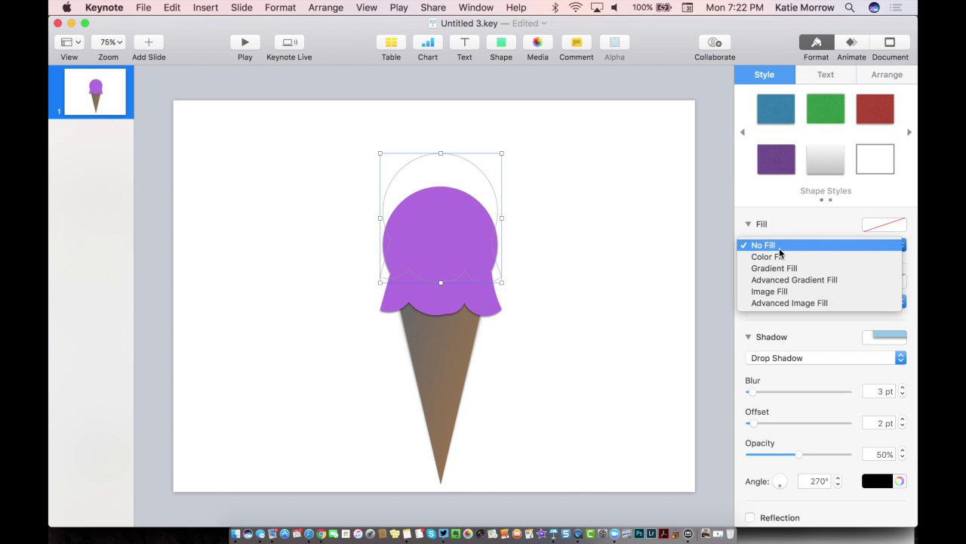
left_click(790, 259)
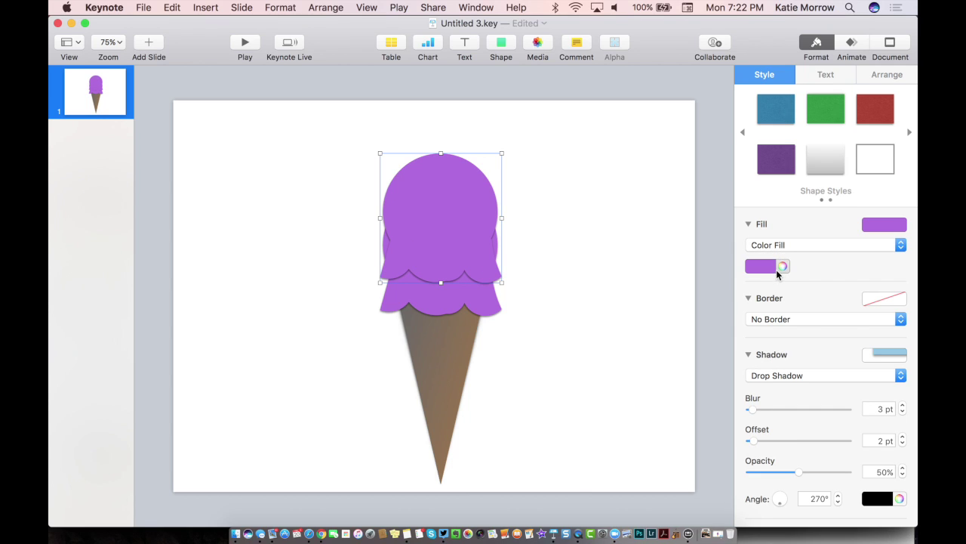
left_click(781, 267)
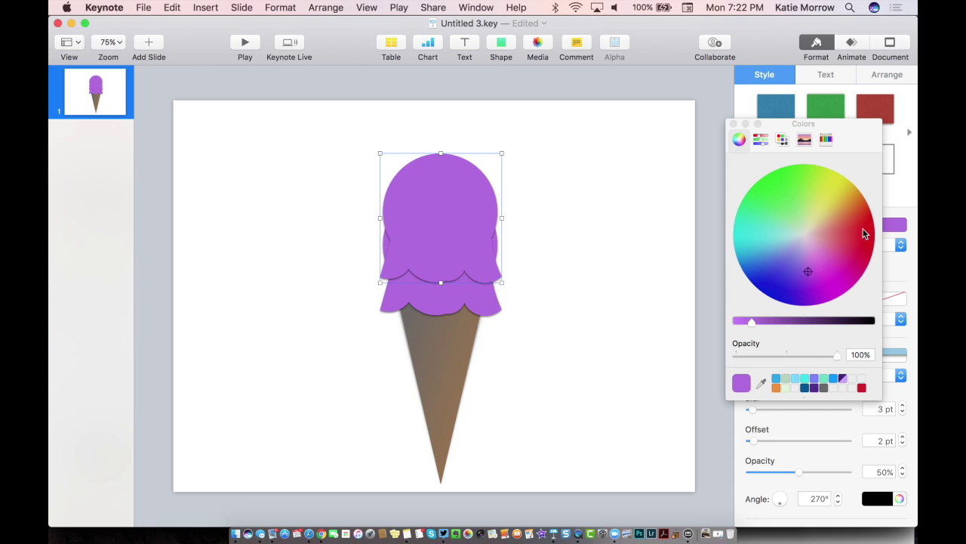
left_click(827, 222)
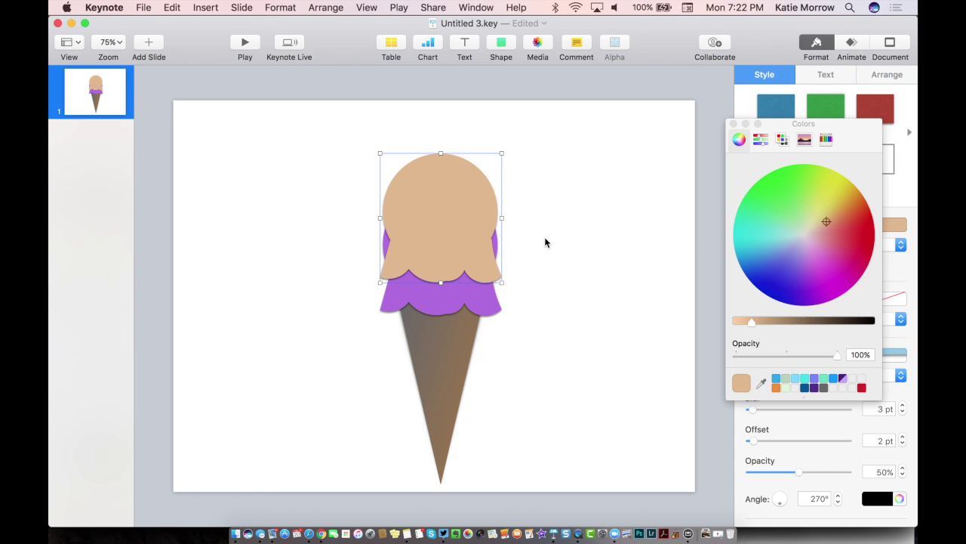
left_click(326, 7)
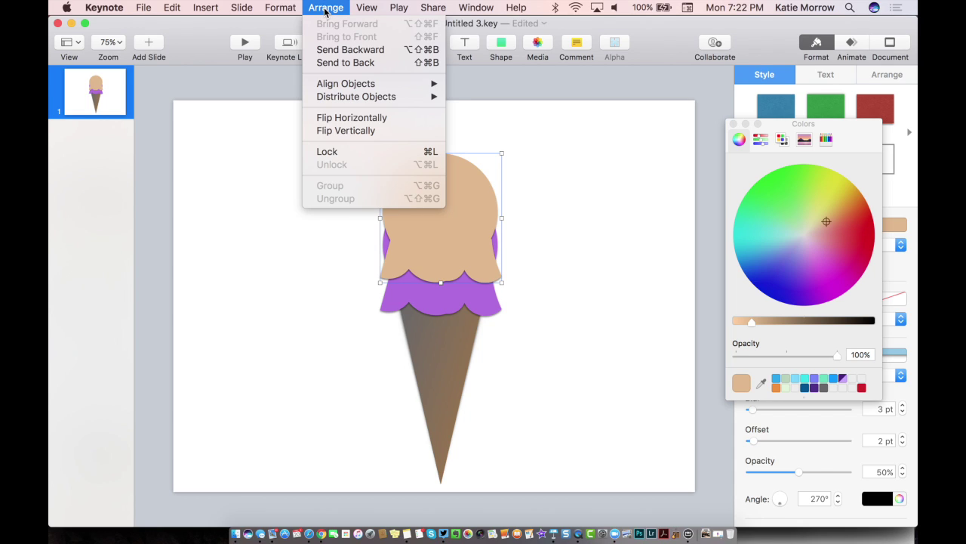
Send the tan scoop backward and reposition both scoops so tan scallops peek below the purple one.
left_click(330, 50)
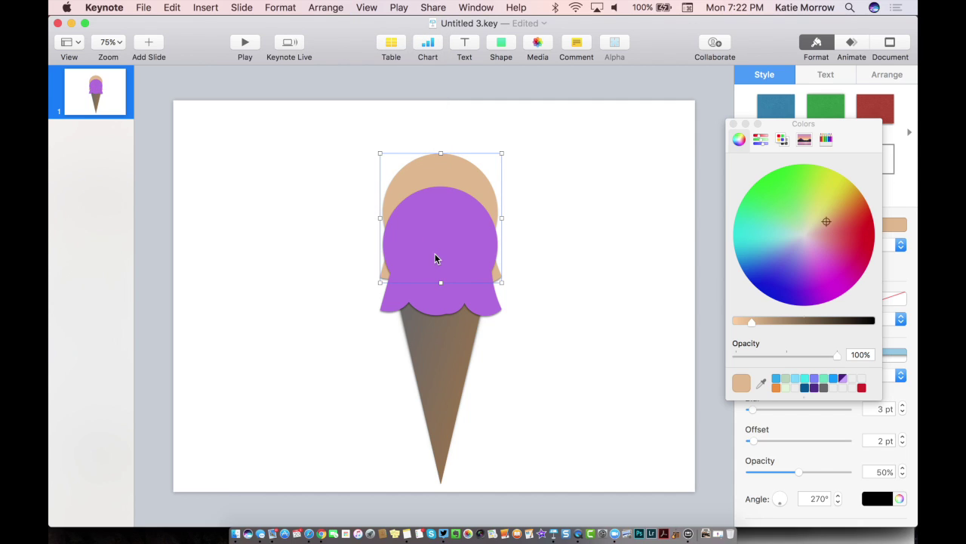
left_click(438, 239)
left_click_drag(438, 239, 437, 187)
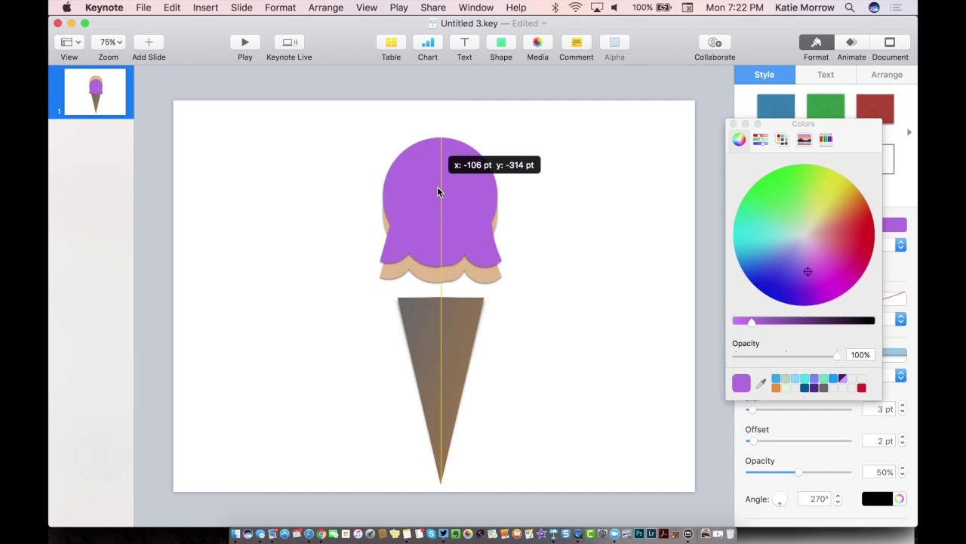
left_click(442, 280)
left_click_drag(442, 281, 446, 303)
left_click(442, 233)
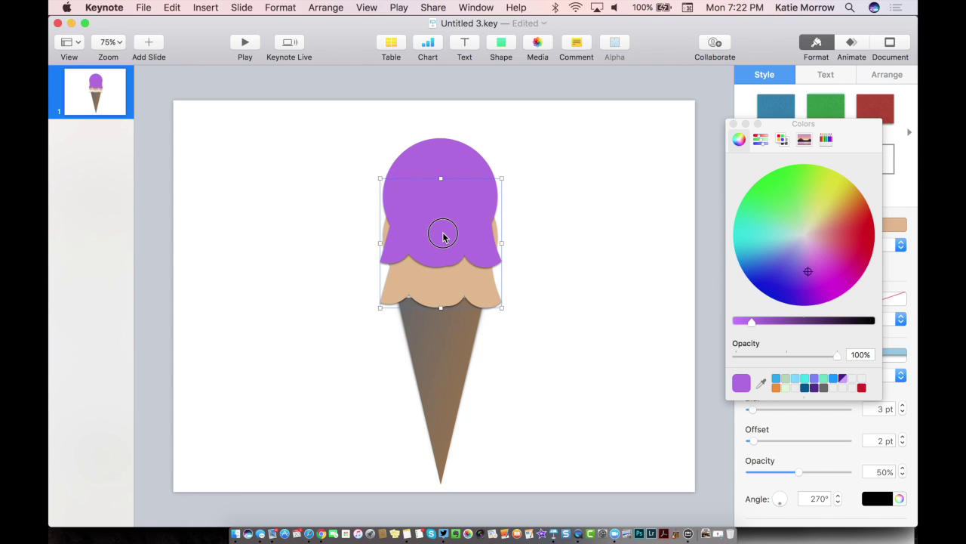
left_click_drag(443, 252, 443, 256)
left_click(543, 169)
left_click(502, 42)
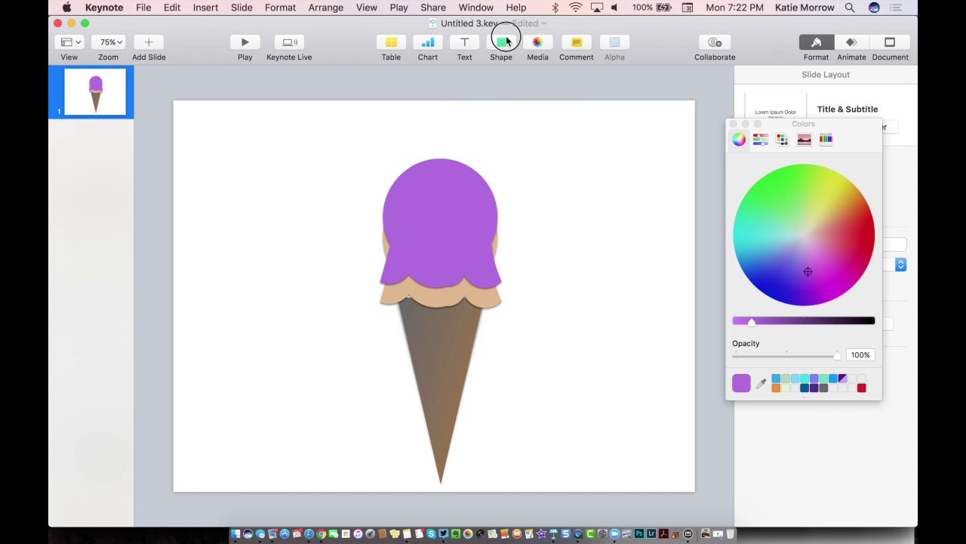
left_click(538, 134)
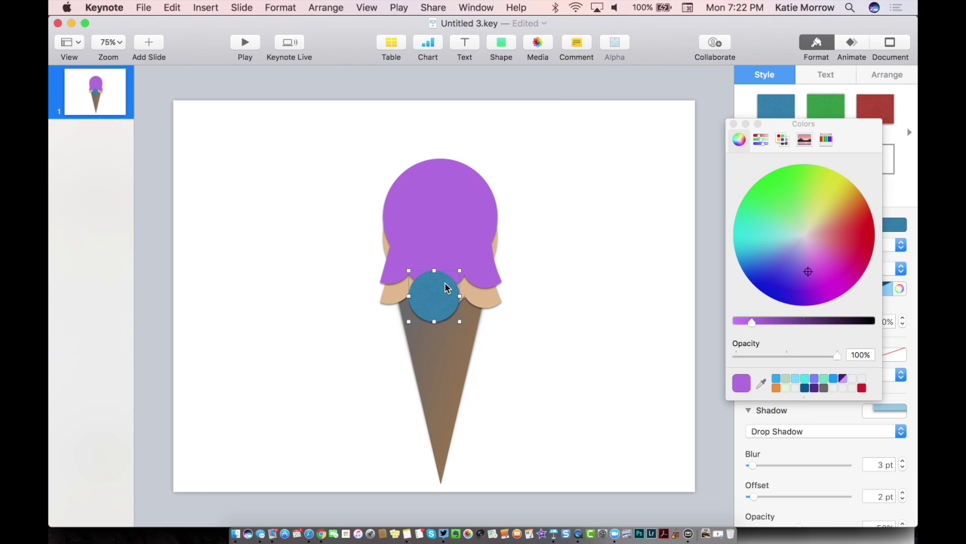
left_click_drag(445, 283, 452, 153)
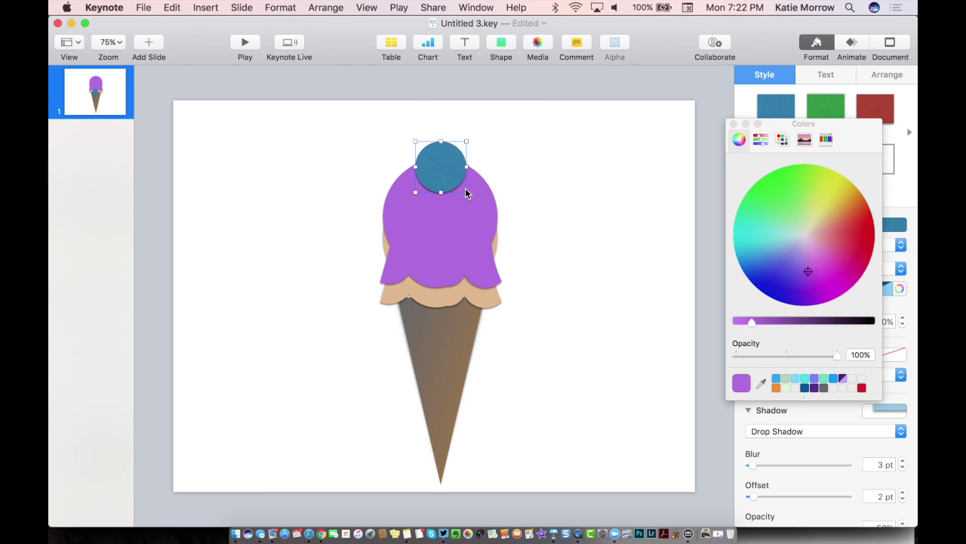
mouse_move(466, 189)
left_mouse_down()
mouse_move(455, 162)
mouse_move(458, 182)
left_mouse_up()
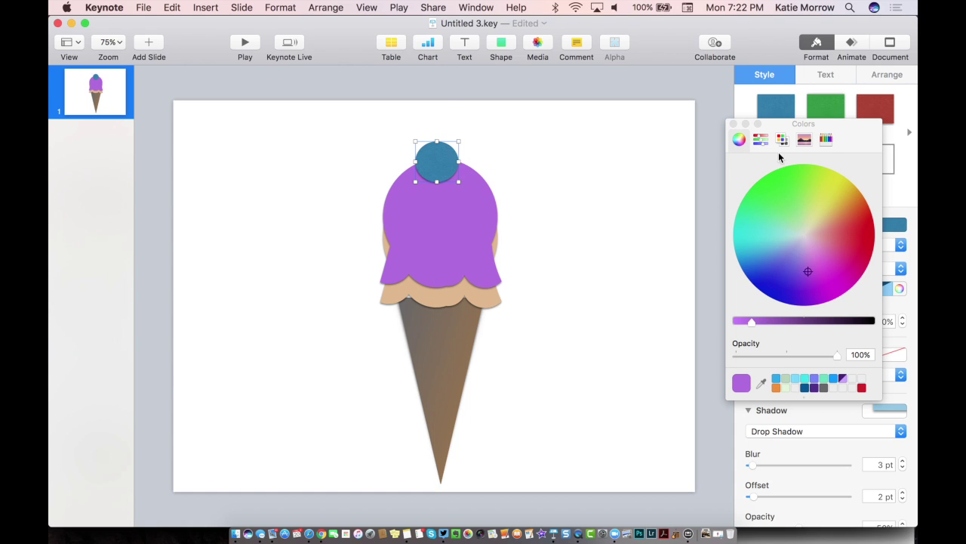
left_click(732, 124)
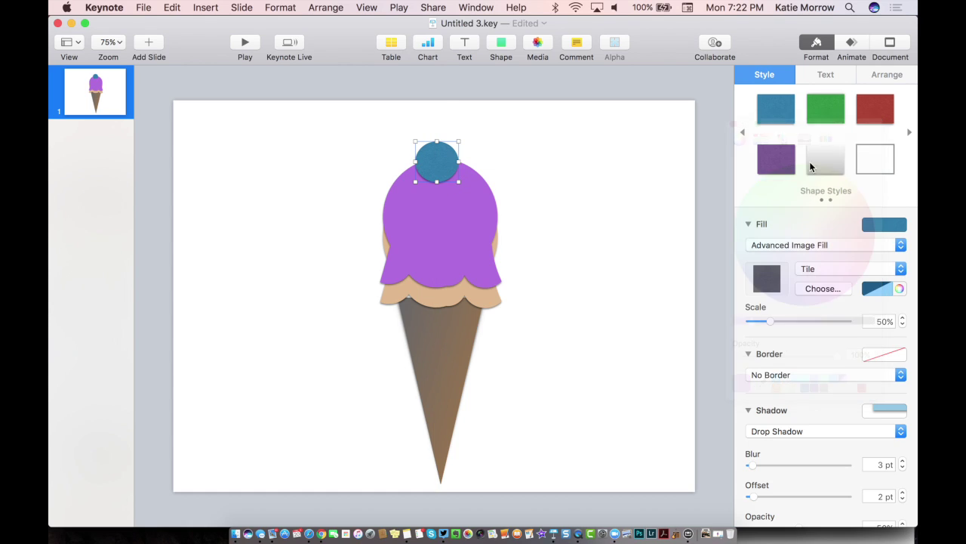
left_click(879, 109)
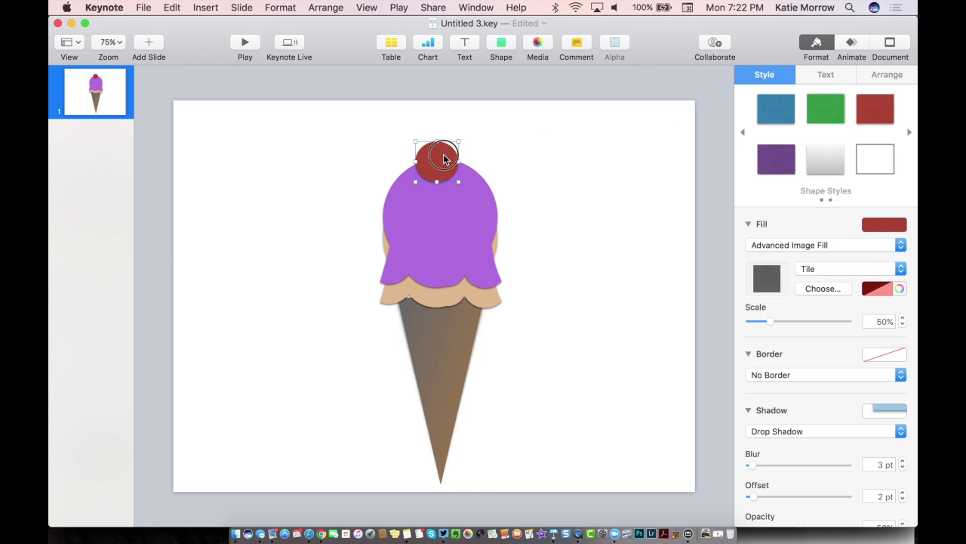
left_click_drag(431, 155, 449, 157)
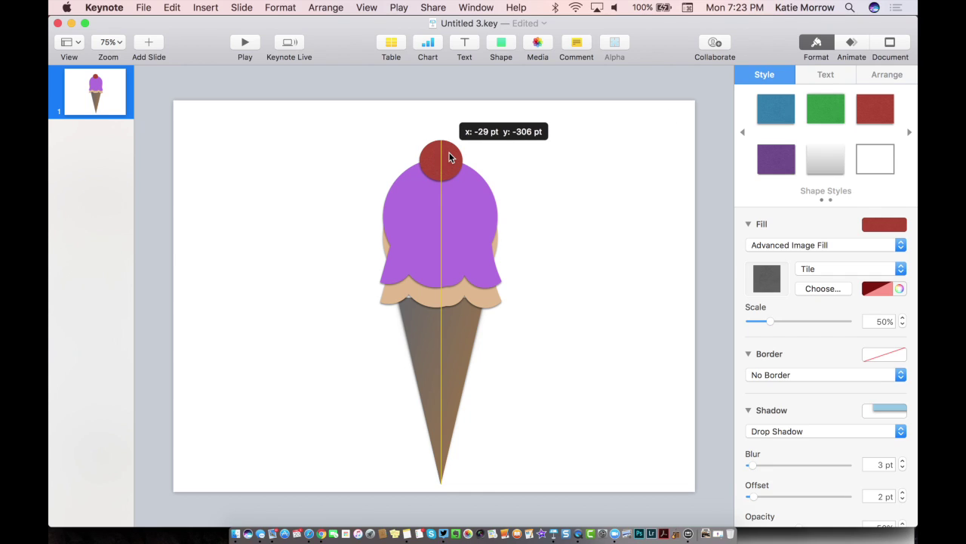
left_click(496, 172)
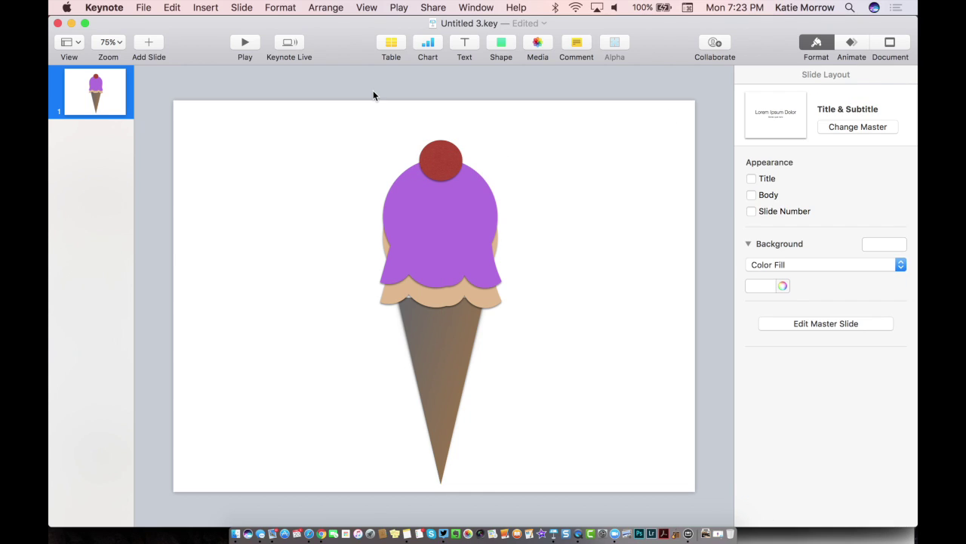
Insert a curved line and place it on top of the cherry as a stem.
left_click(502, 43)
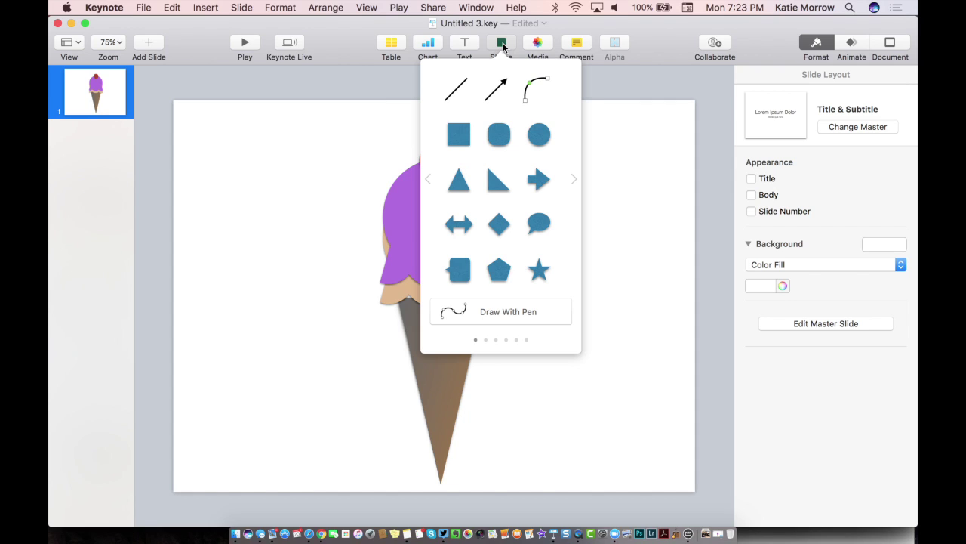
left_click(531, 89)
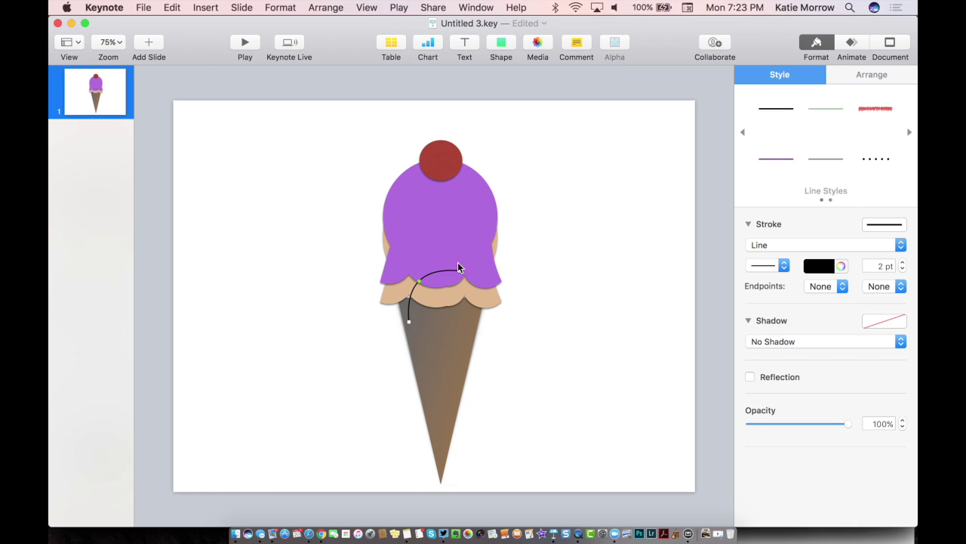
left_click_drag(441, 277, 441, 156)
Thicken the stem stroke to 5 pt and colour it dark grey.
left_click(902, 263)
left_click(902, 263)
left_click(902, 263)
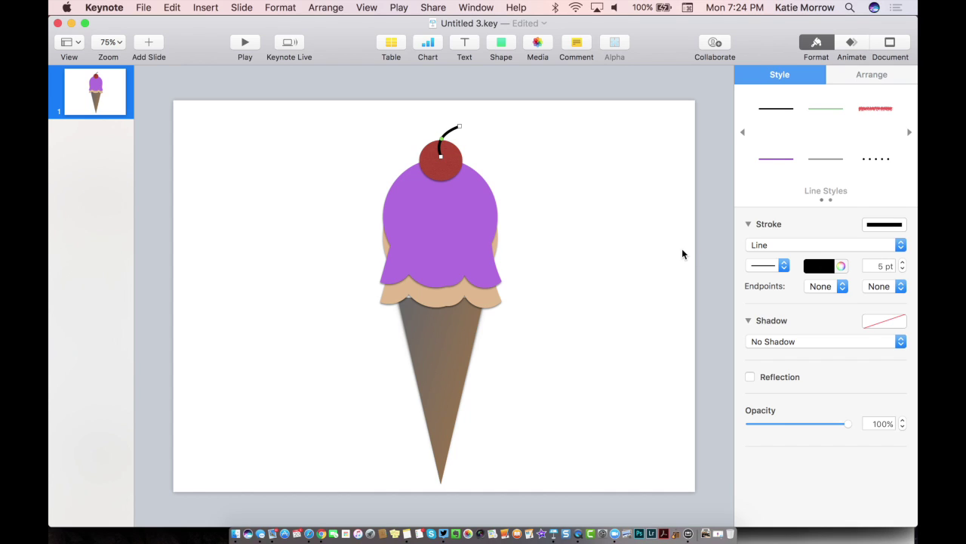
left_click(828, 267)
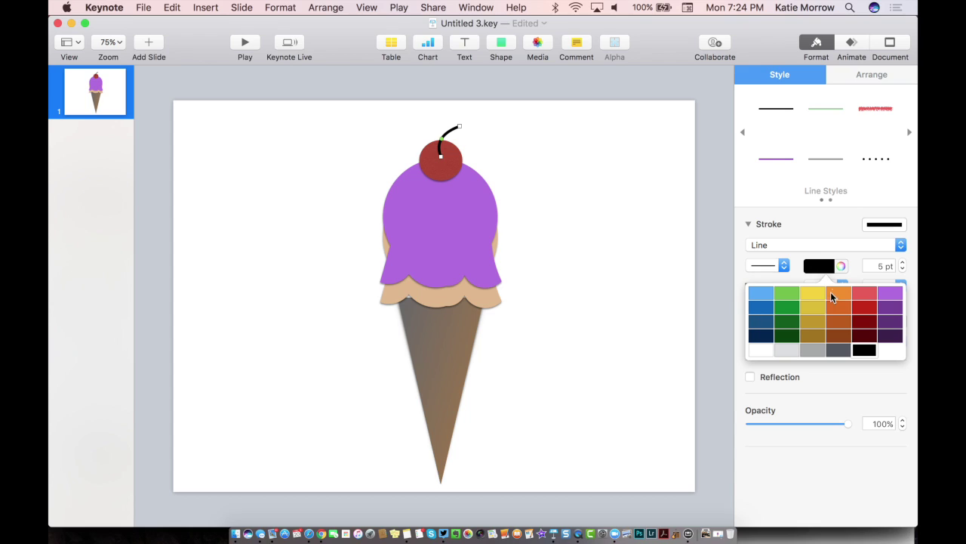
left_click(840, 353)
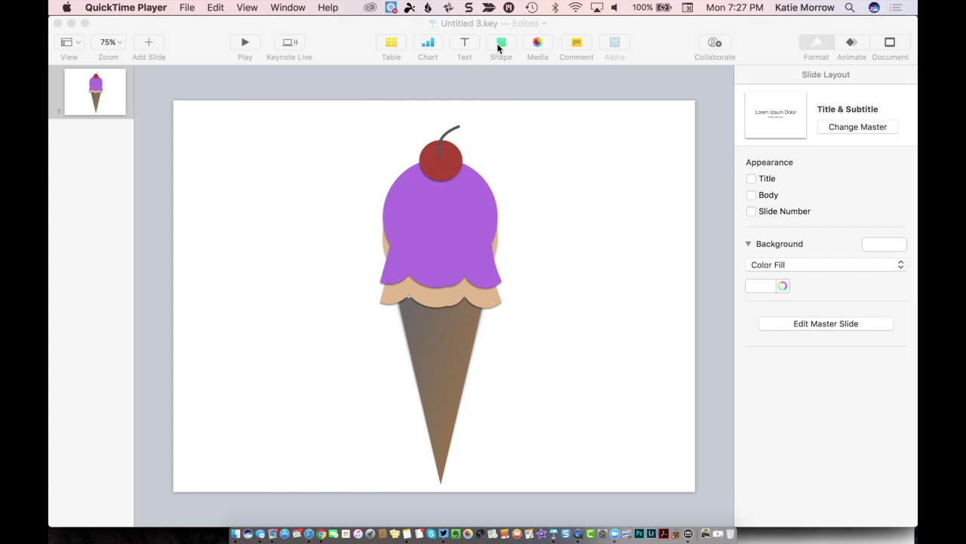
left_click(498, 47)
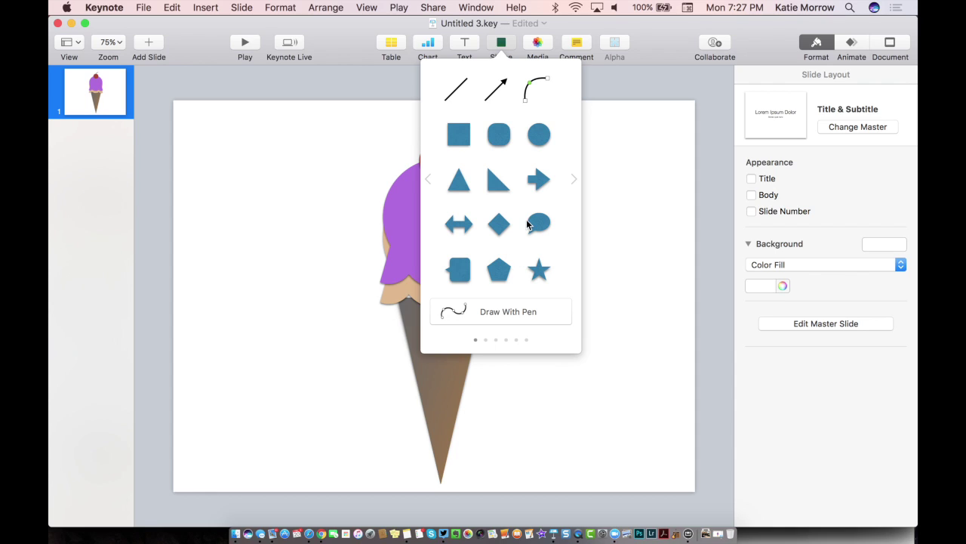
Draw a closed pen outline with curved scallops over the cone's right edge.
left_click(512, 310)
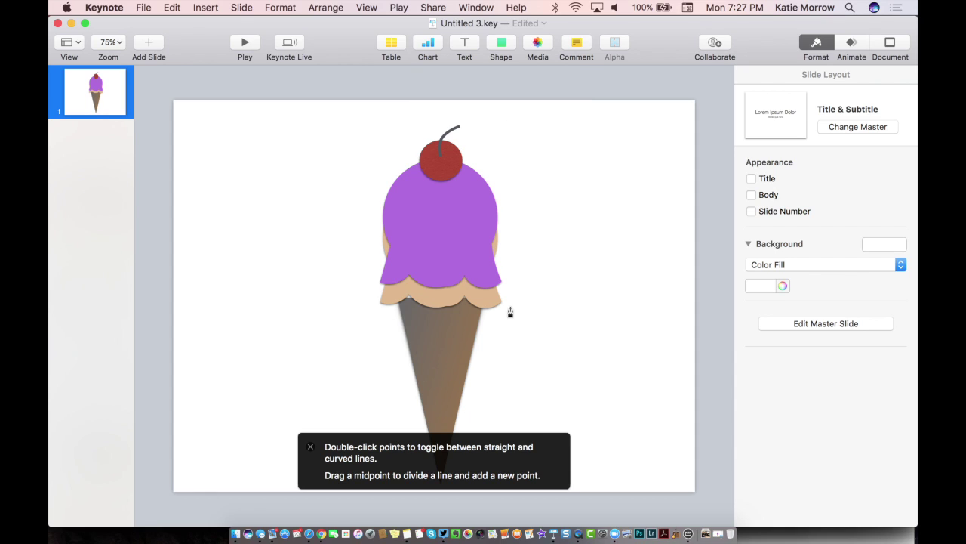
left_click(475, 347)
left_click(464, 395)
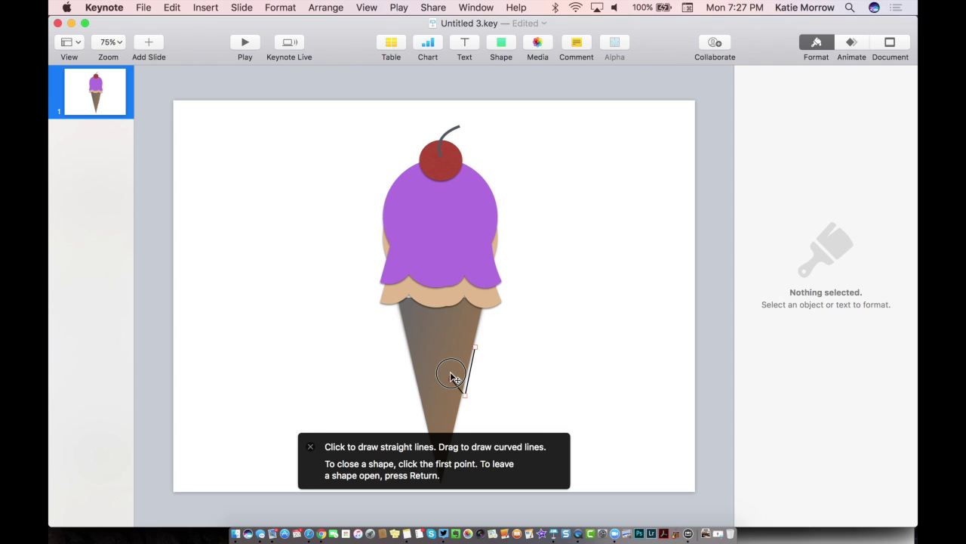
left_click(447, 382)
left_click(448, 357)
left_click_drag(447, 357, 460, 347)
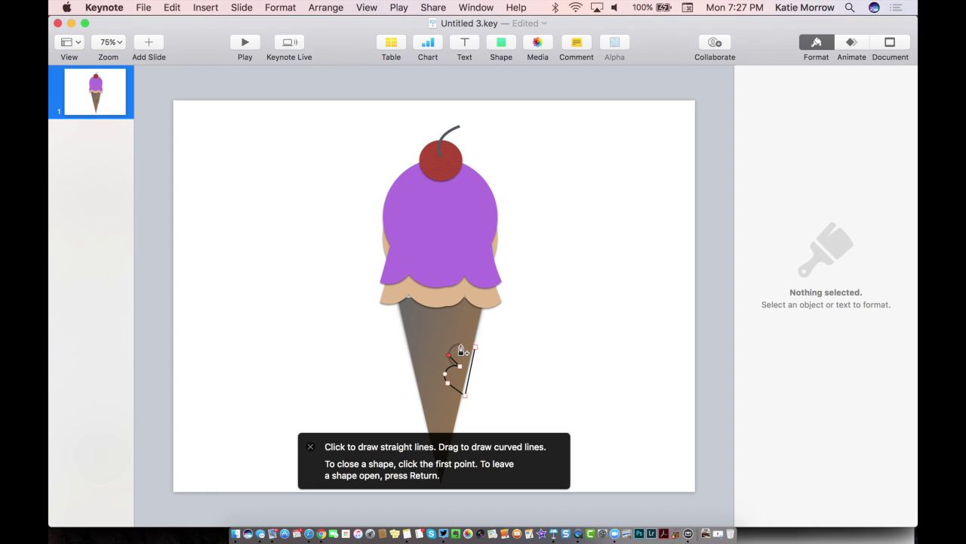
left_click(463, 339)
left_click_drag(462, 339, 481, 352)
key("Return")
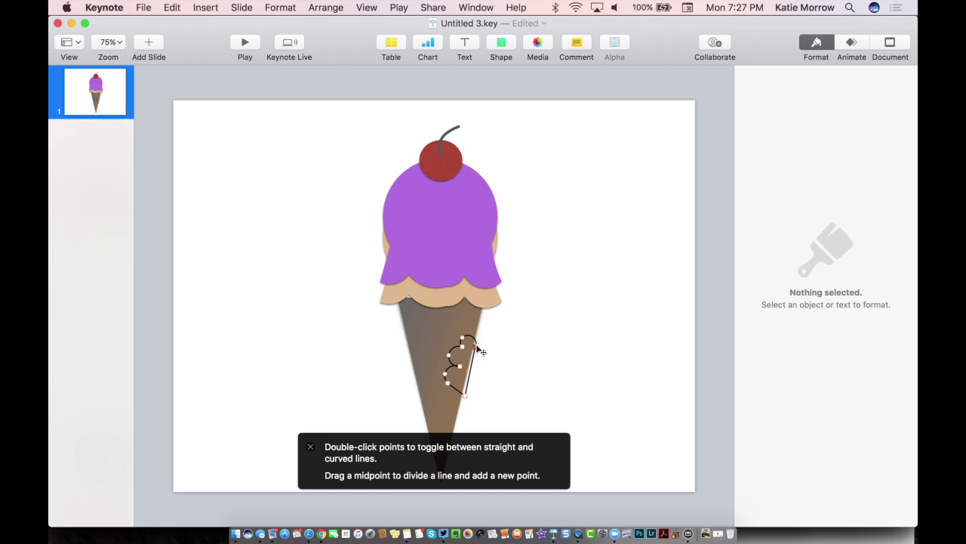
key("Return")
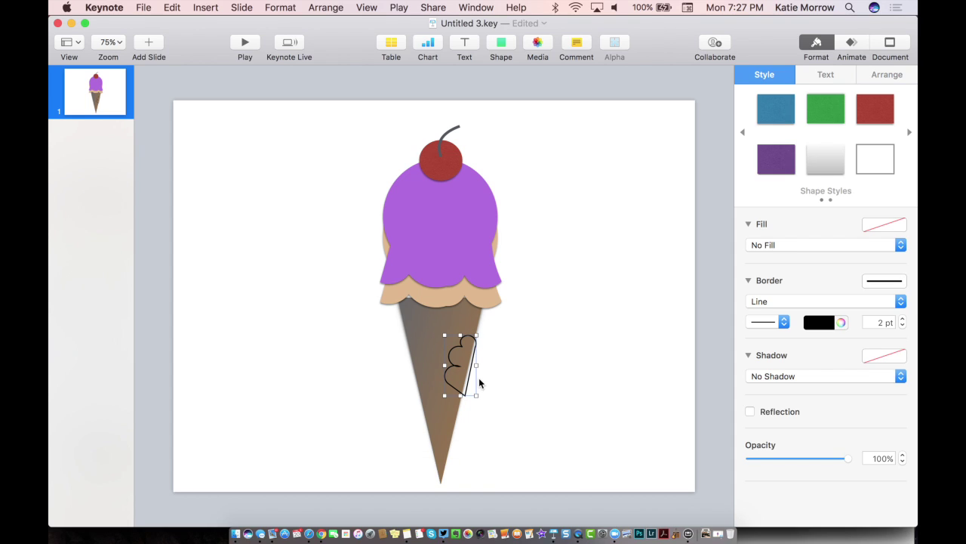
Nudge the bite outline slightly, then select it together with the cone.
left_click(480, 381)
mouse_move(480, 381)
left_mouse_down()
mouse_move(475, 366)
mouse_move(482, 379)
left_mouse_up()
left_click(508, 375)
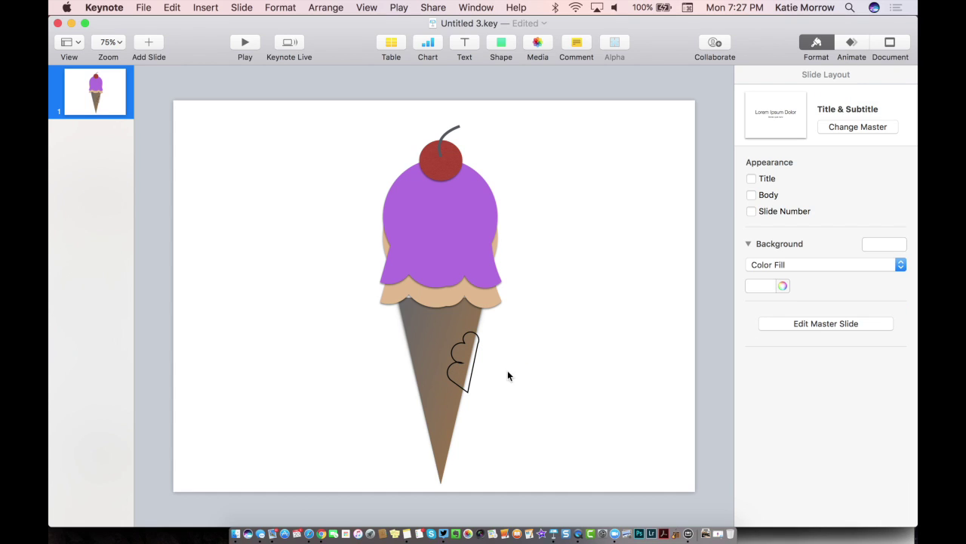
left_click(463, 369)
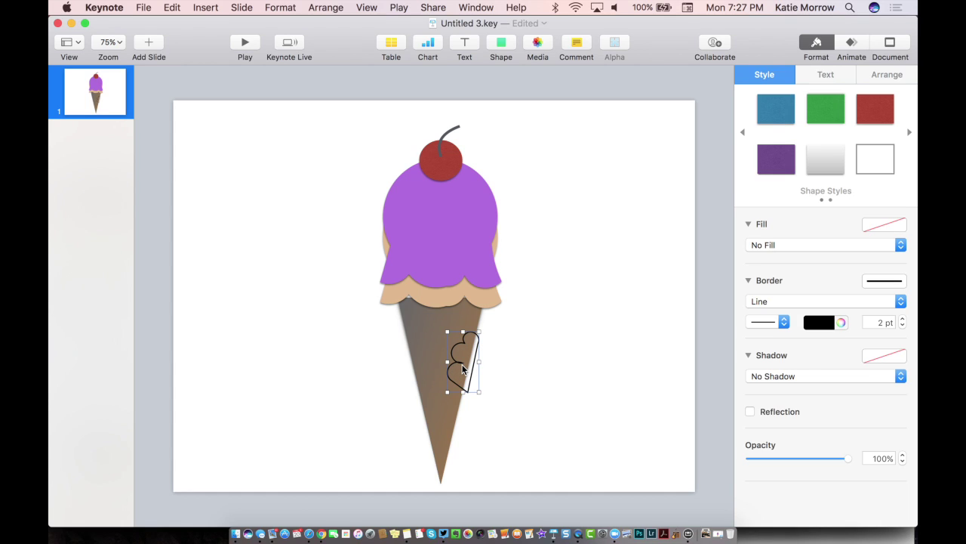
left_click(428, 351, "shift")
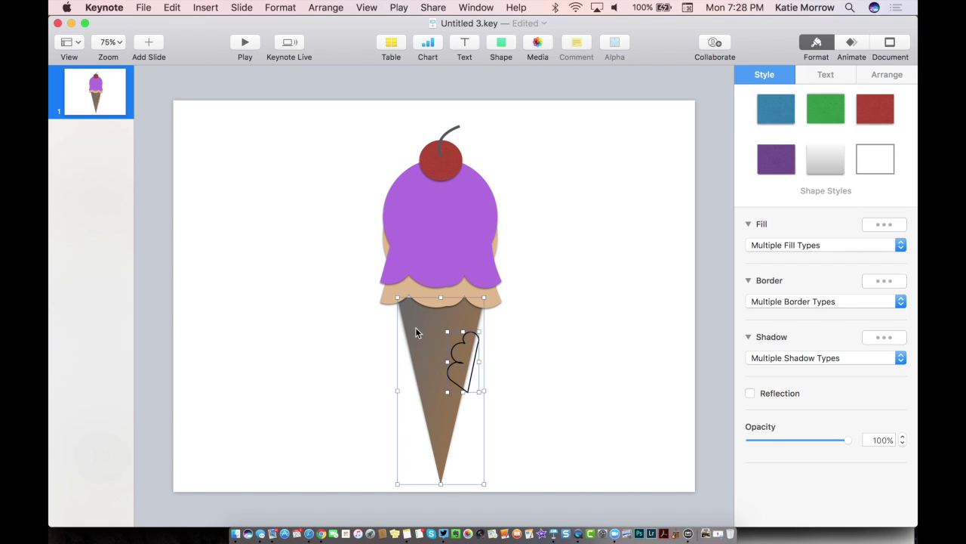
Subtract the bite outline from the cone to cut a scalloped bite.
left_click(289, 10)
mouse_move(296, 83)
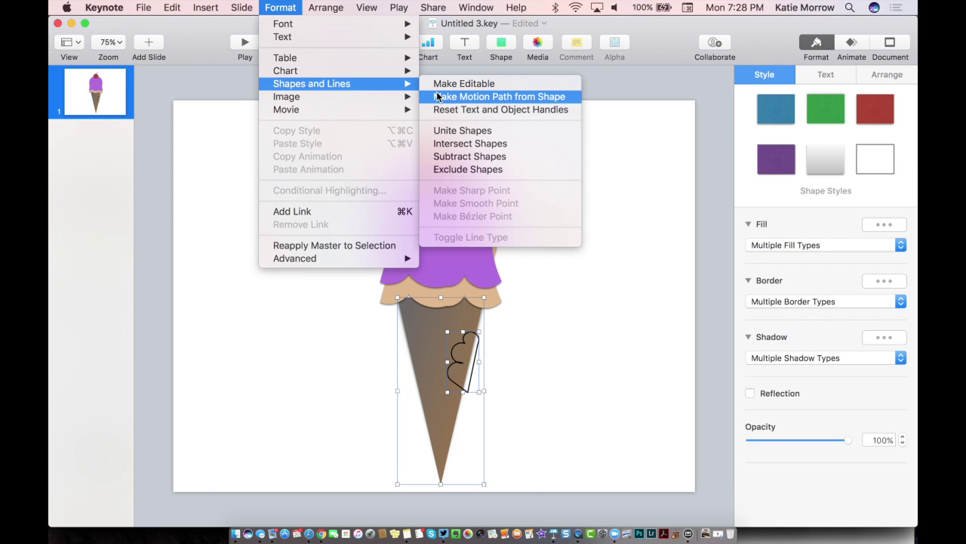
left_click(456, 157)
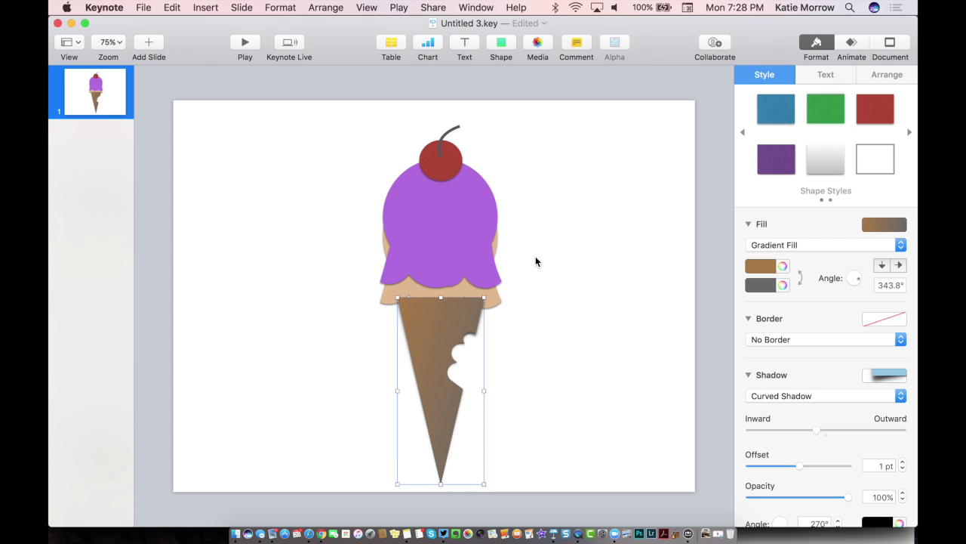
Send the cone behind the scoops and realign the purple and tan scoops on it.
left_click(545, 277)
left_click(474, 311)
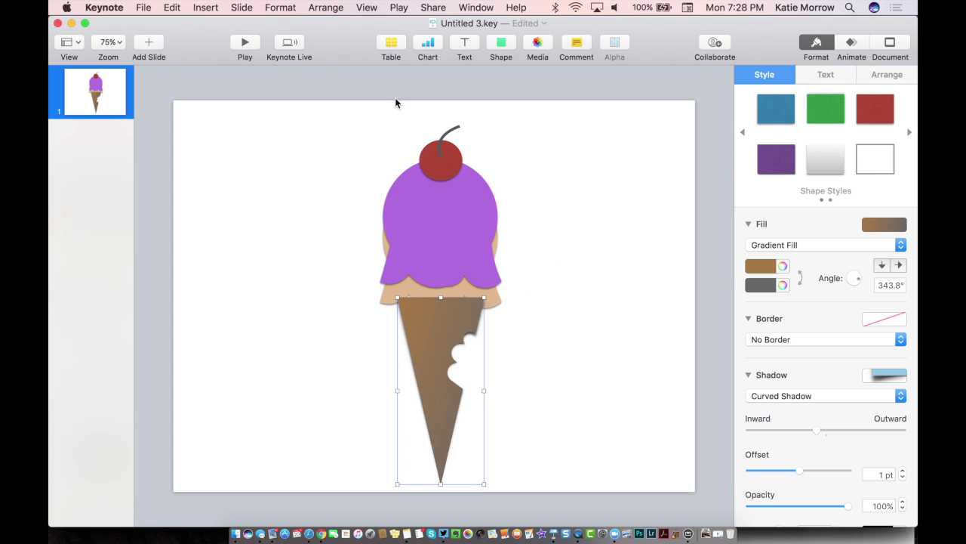
left_click(346, 9)
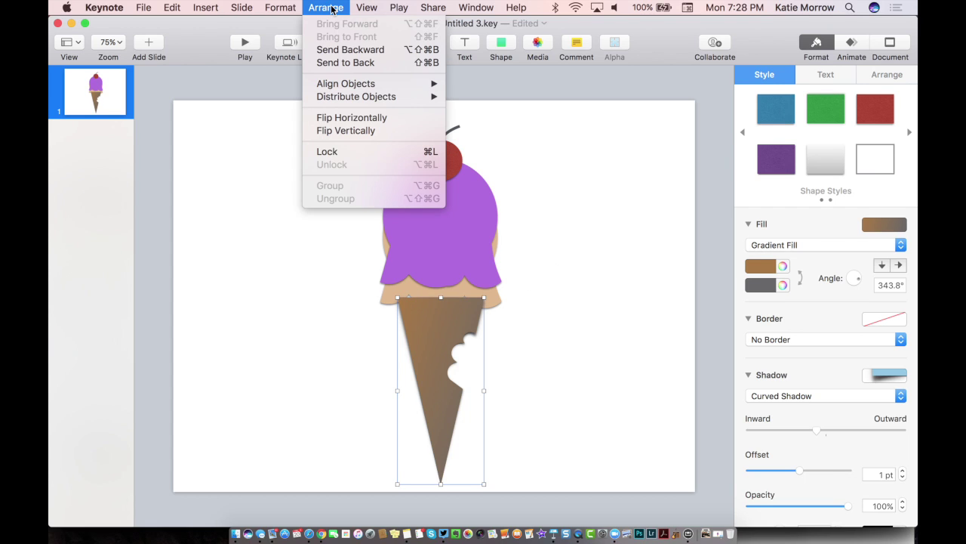
left_click(338, 64)
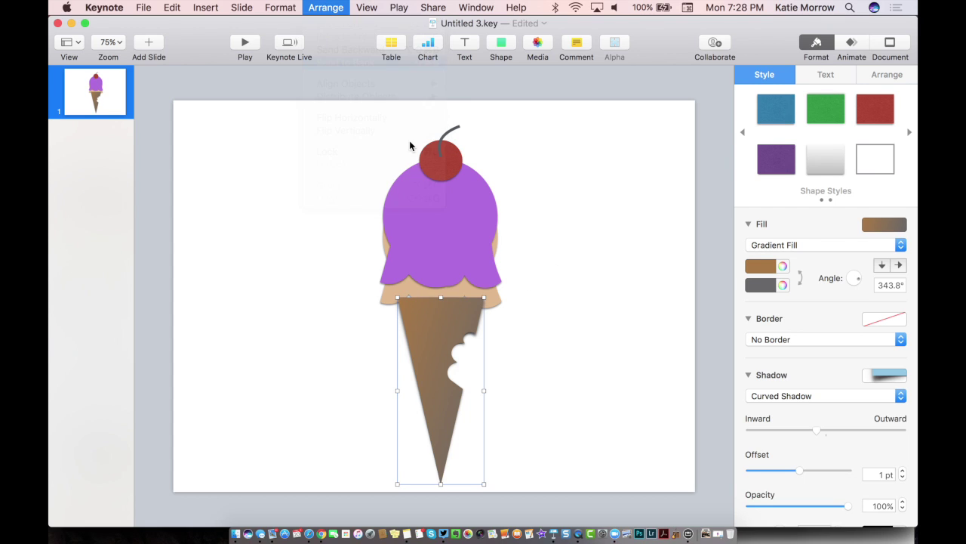
left_click(569, 209)
left_click_drag(487, 219, 487, 230)
left_click_drag(483, 312, 484, 310)
Marquee-select cone, scoops, cherry and stem, group them, resize to 199 × 586 pt, shift left.
left_click(376, 165)
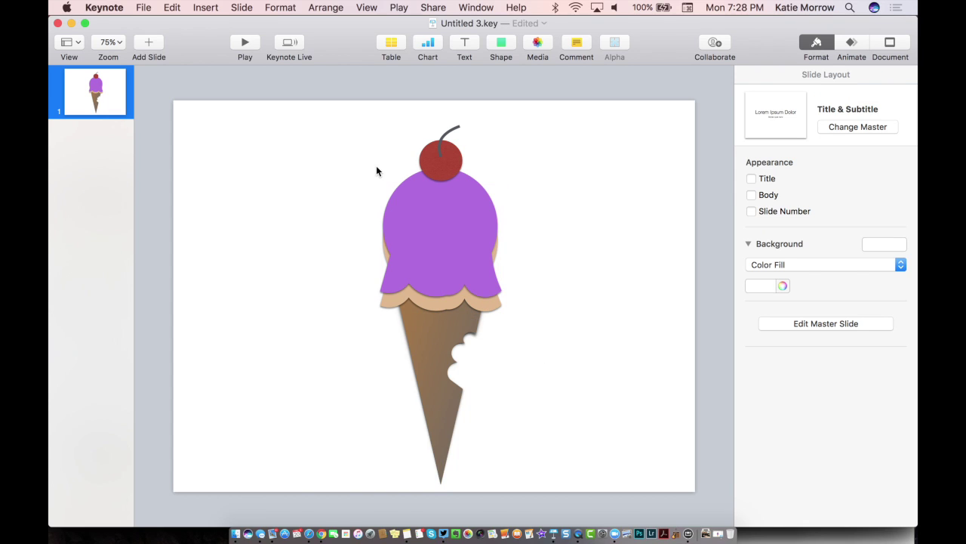
left_click_drag(539, 274, 546, 442)
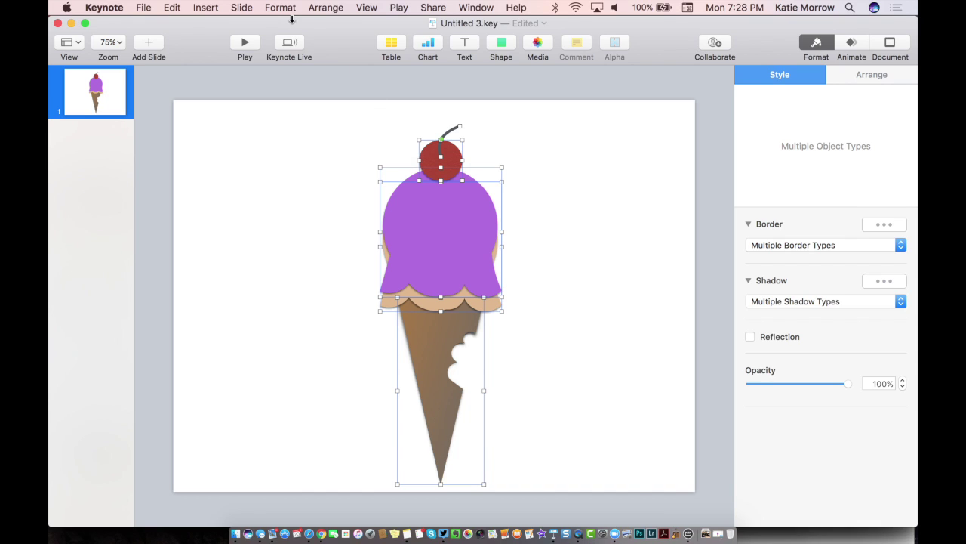
left_click(319, 11)
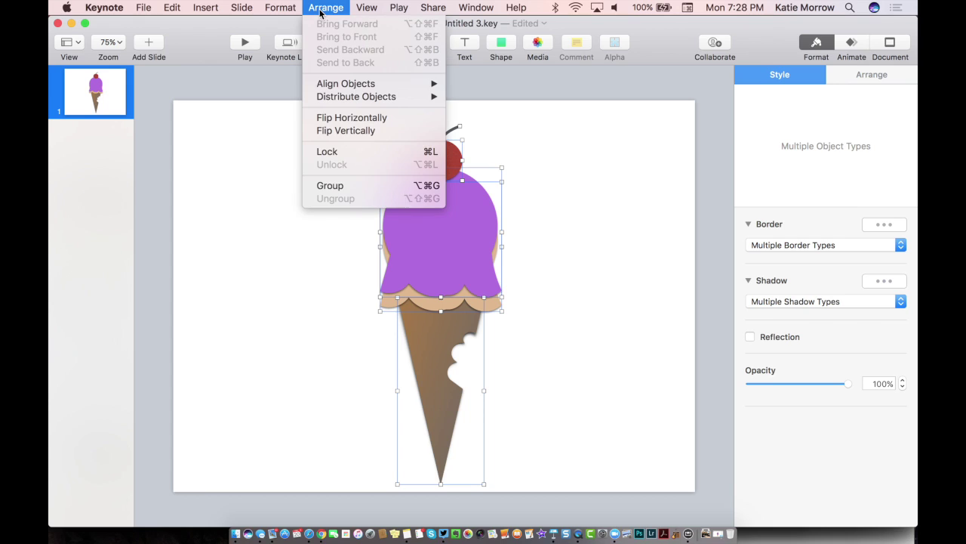
left_click(345, 186)
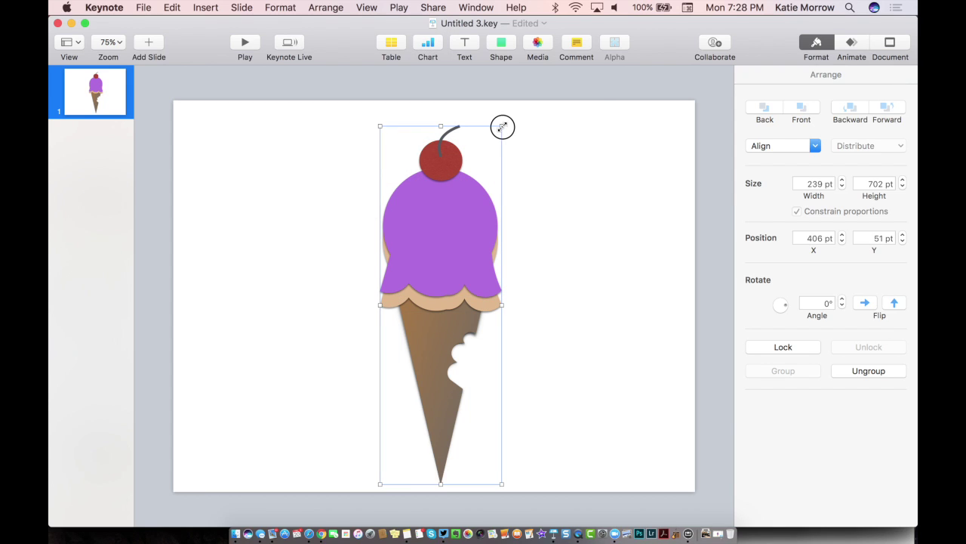
left_click_drag(502, 127, 448, 174)
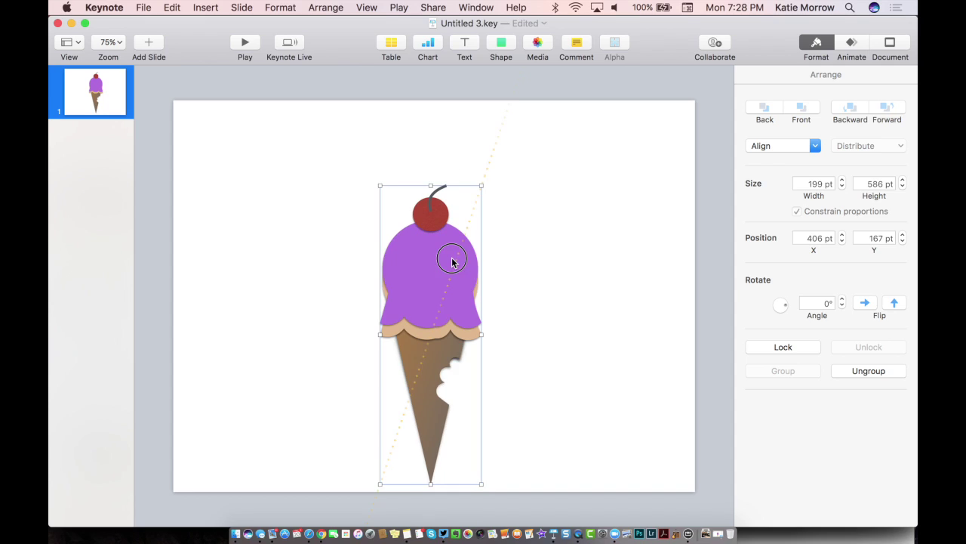
left_click_drag(451, 258, 345, 235)
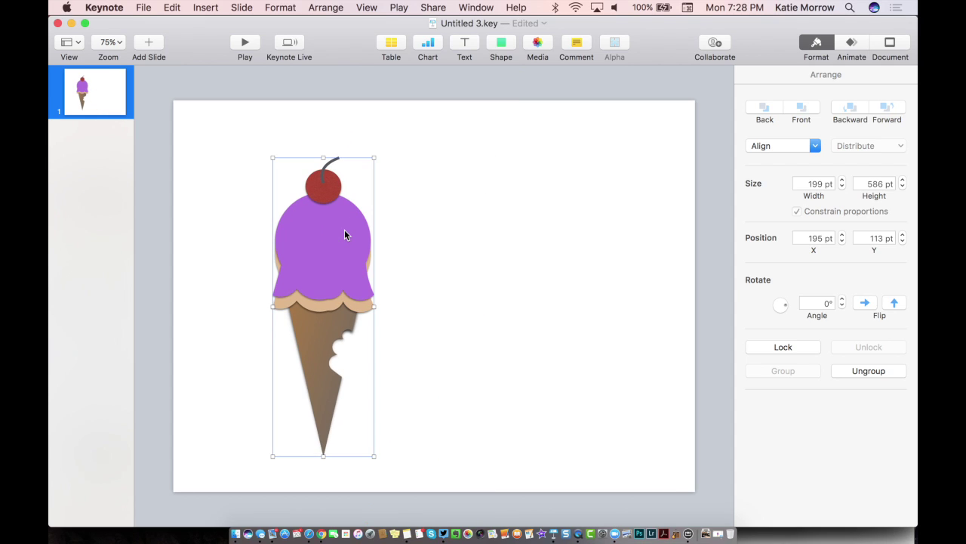